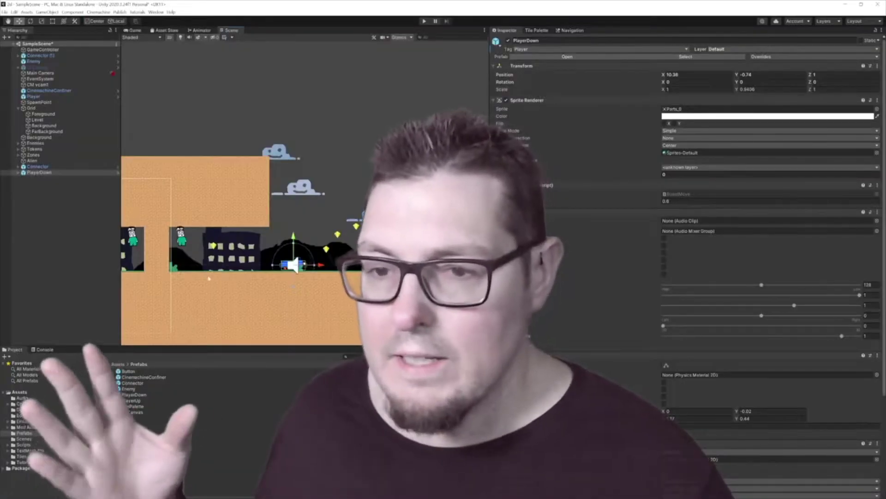
- Select the Level tilemap in the grid and open the Tile Palette
left_click(37, 120)
left_click(537, 30)
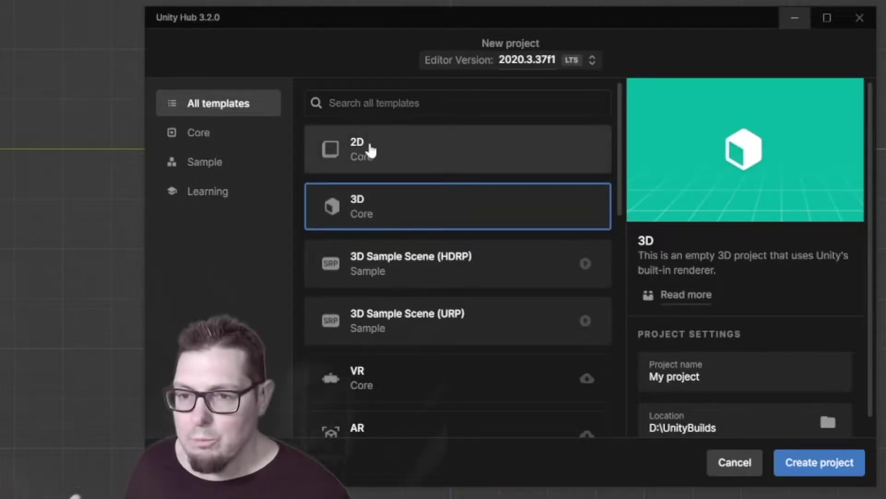
- Look through the full list of project templates available in Unity Hub
scroll(484, 270, "down", 2)
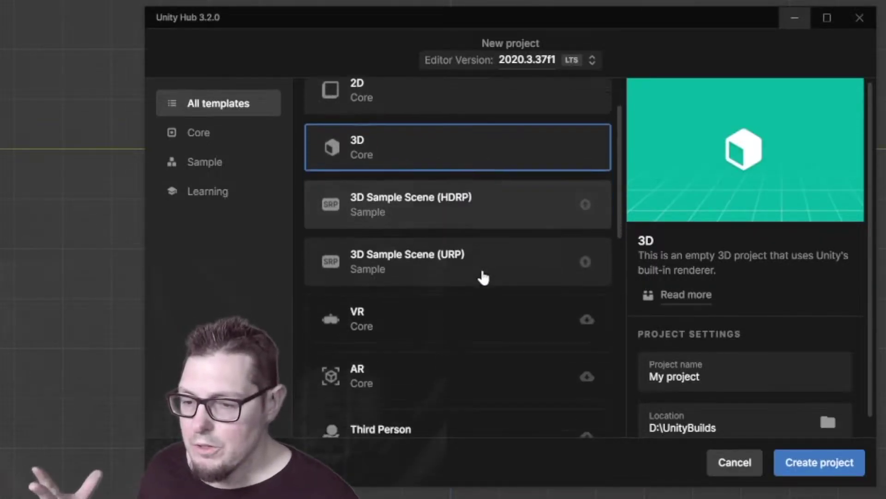
scroll(483, 277, "down", 13)
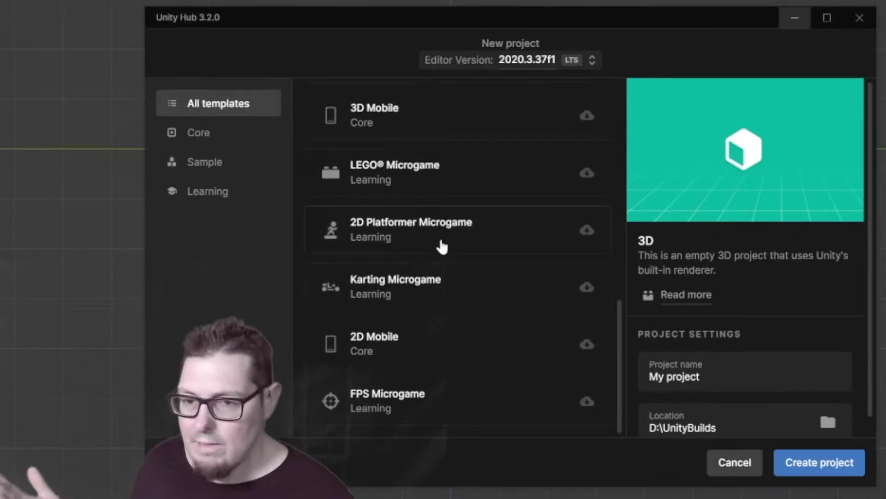
scroll(429, 235, "up", 2)
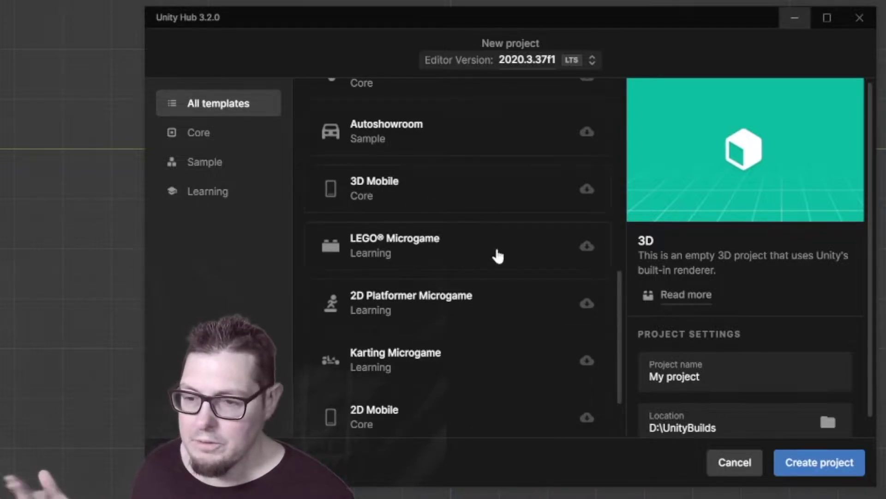
scroll(494, 263, "up", 4)
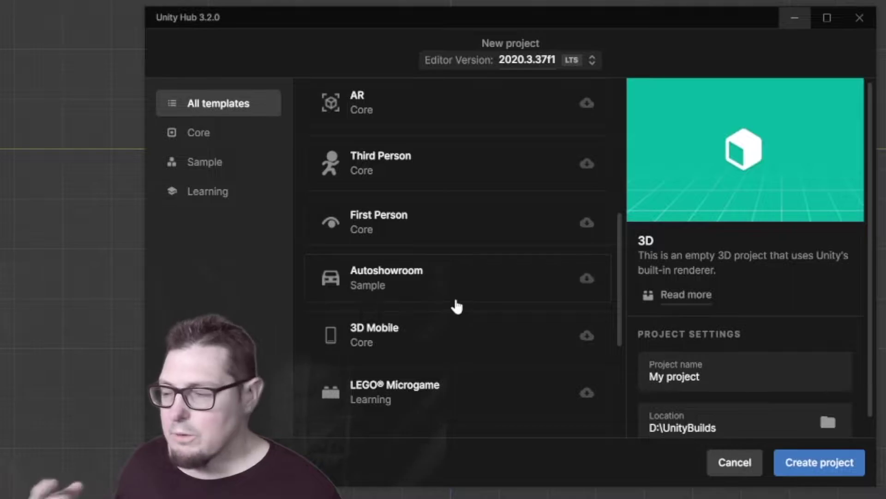
scroll(429, 293, "up", 2)
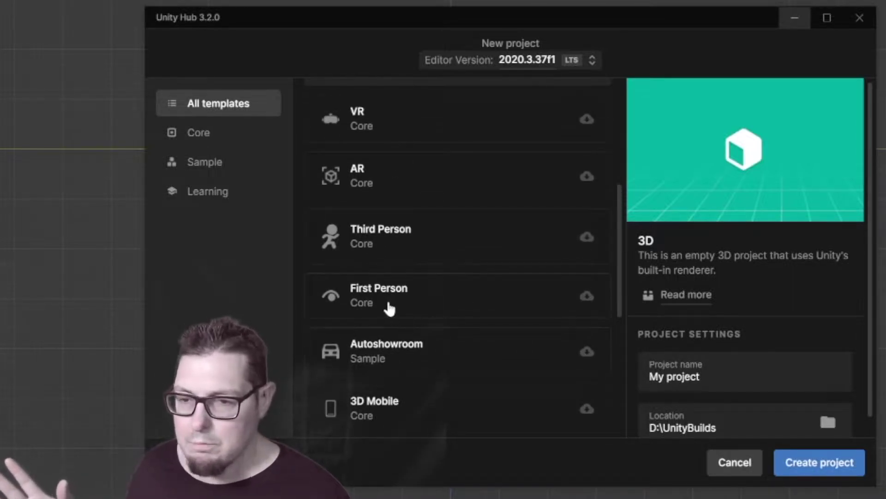
scroll(431, 259, "up", 6)
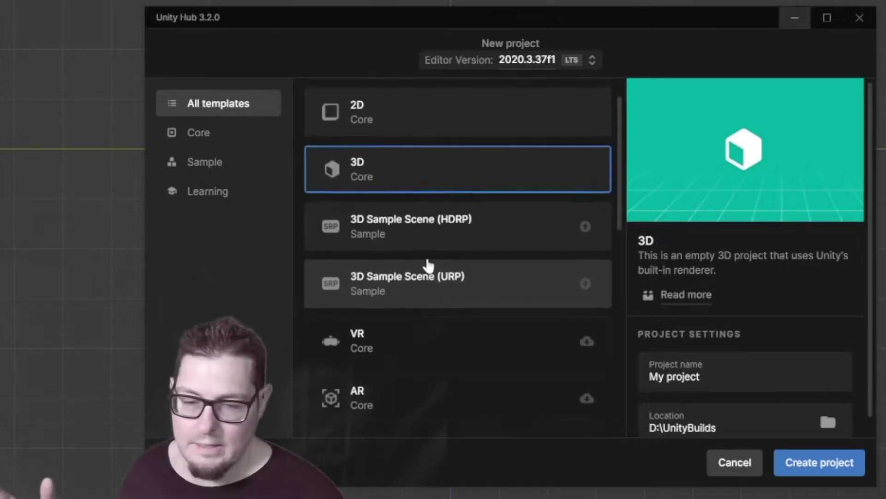
scroll(427, 262, "up", 1)
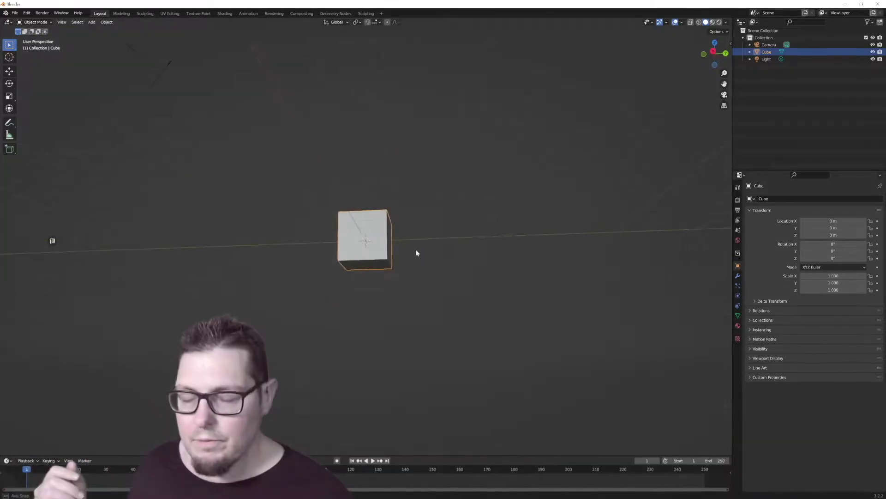
- Look around the default cube in Blender and Unity, and examine the operations available for the Cube in Unity's hierarchy
middle_click_drag(416, 250, 255, 482)
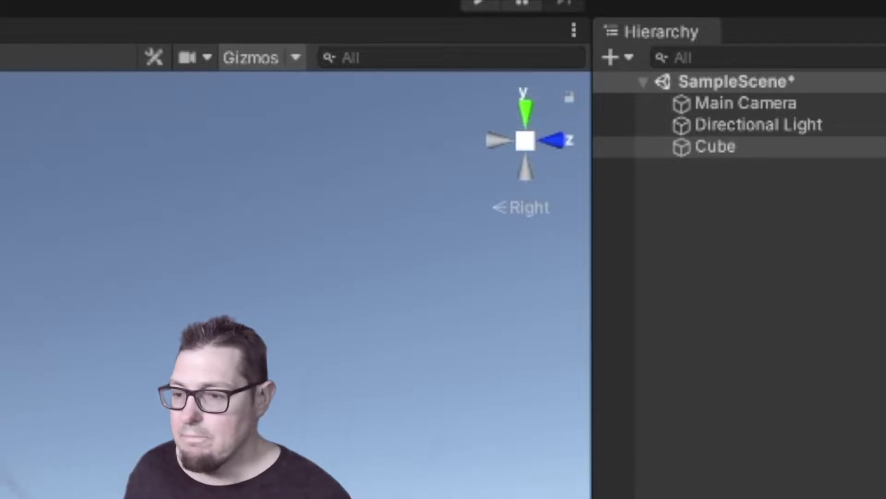
right_click_drag(9, 429, 1, 466)
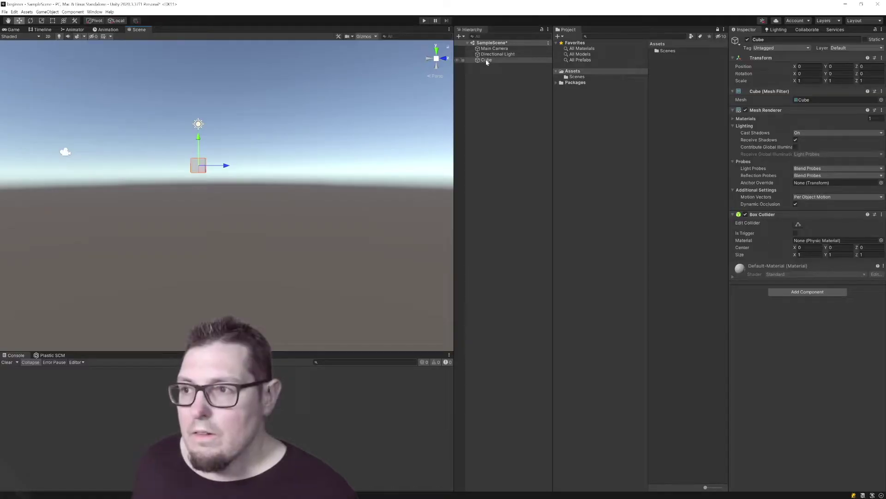
right_click(487, 61)
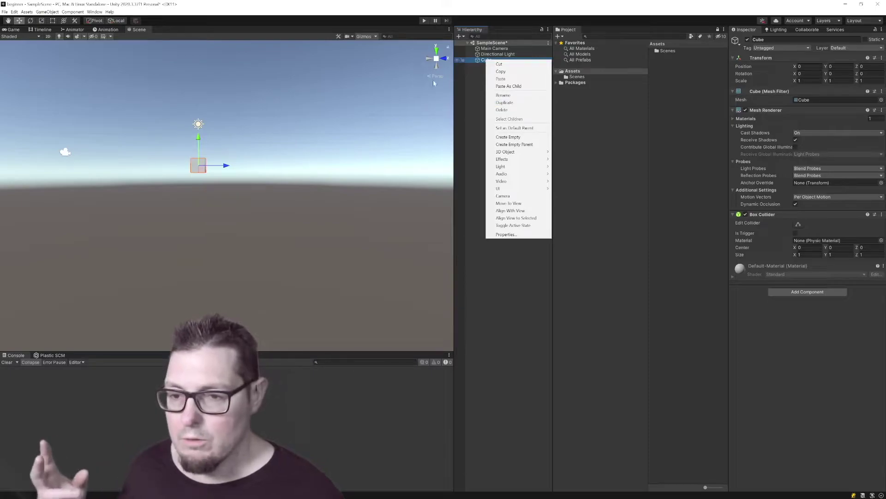
left_click(474, 60)
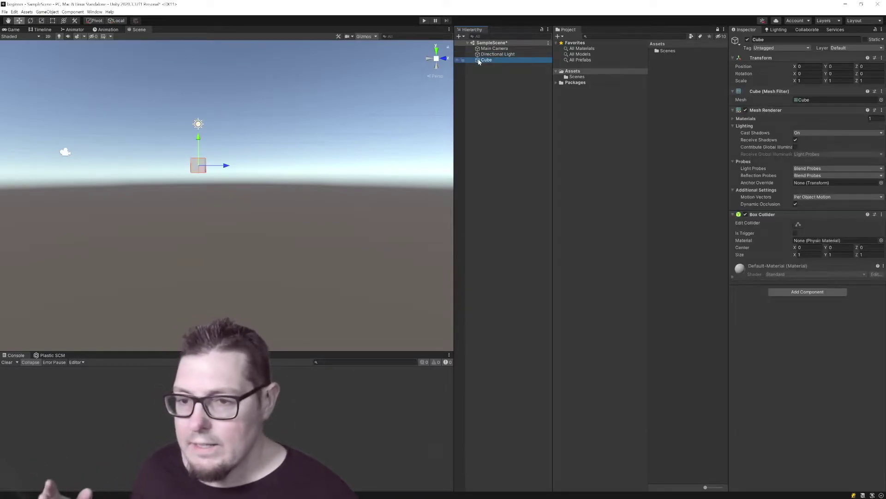
key("ctrl+z")
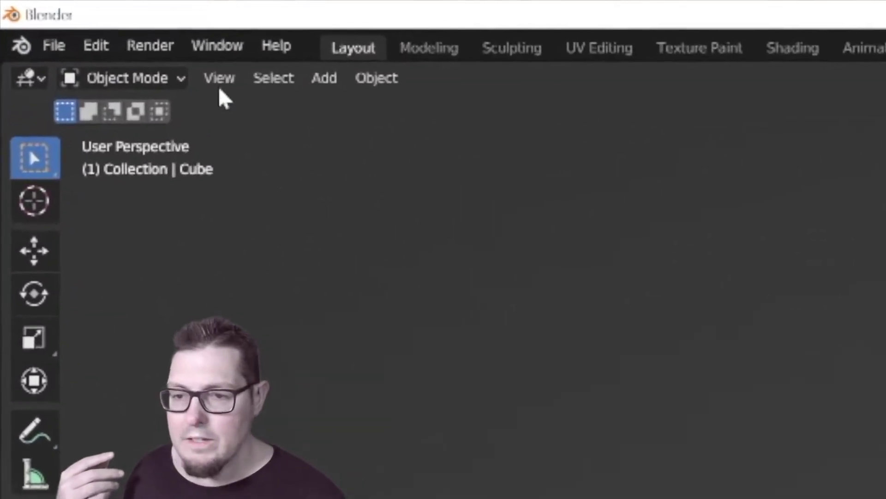
- Switch to Blender, put the default cube into Edit Mode and move its geometry freely
key("Delete")
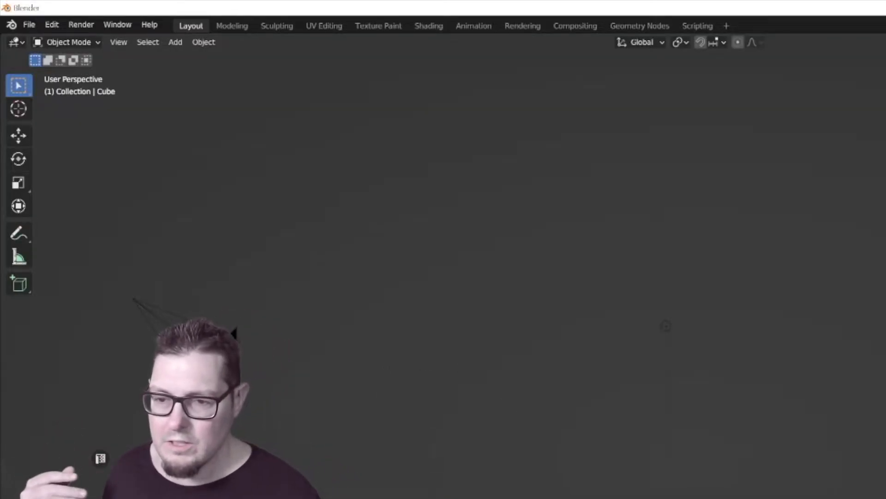
key("Tab")
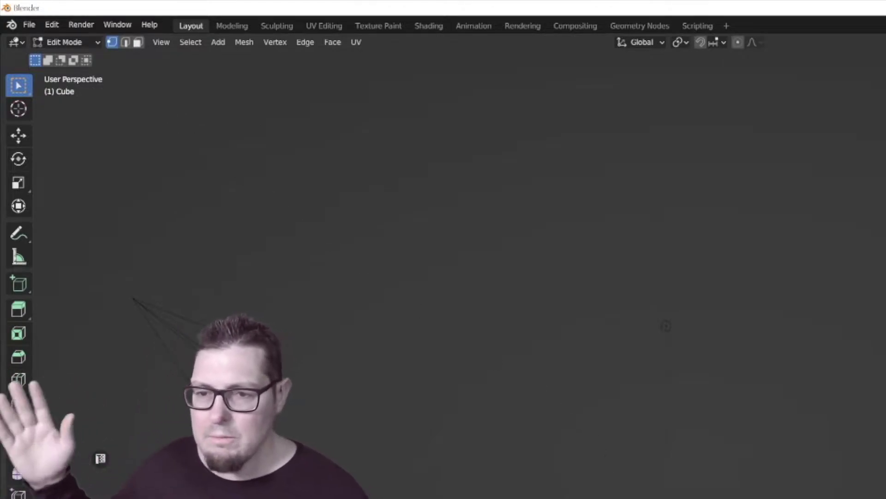
key("g")
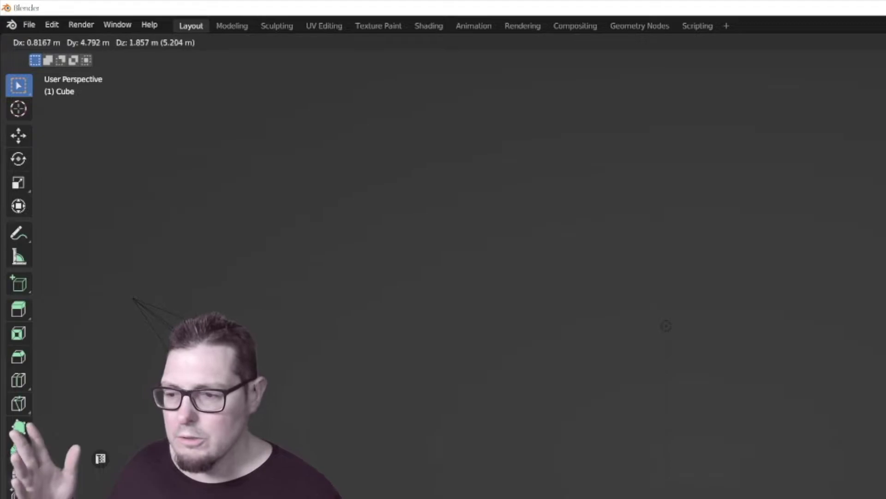
key("Return")
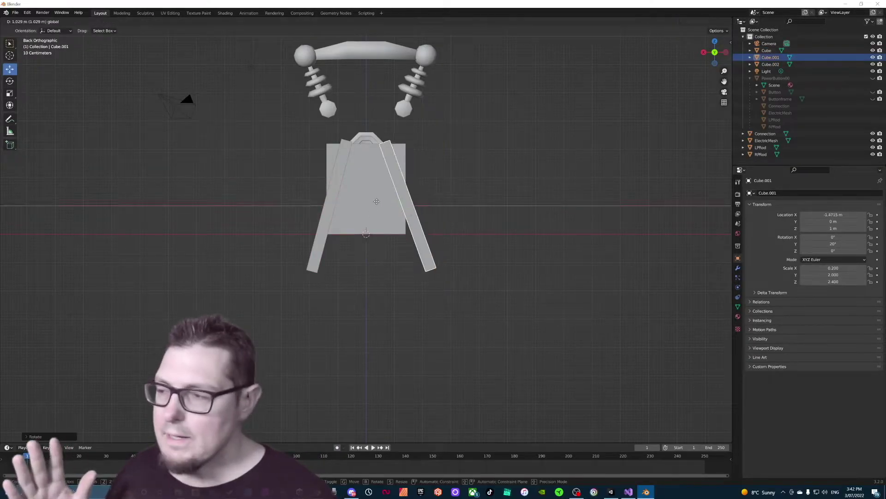
- Widen the two angled blocks Cube.001 and Cube.002 with the Scale tool, using snapped increments
left_click(10, 93)
left_click_drag(375, 206, 298, 206, "ctrl")
left_click(771, 64)
mouse_move(301, 205)
left_mouse_down("ctrl")
mouse_move(226, 206)
mouse_move(287, 206)
left_mouse_up("ctrl")
left_click(10, 70)
- Cut the angled blocks out of the main Cube with Bool Tool's auto Difference operation
left_click(771, 57)
left_click(766, 50)
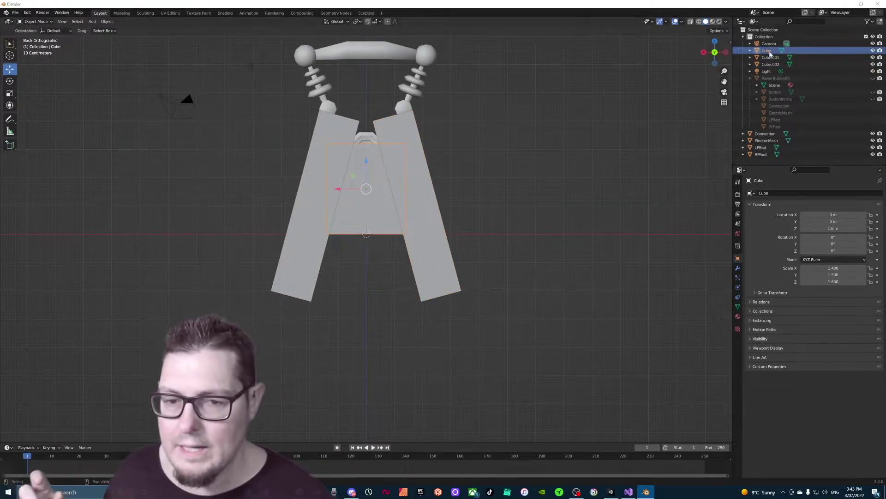
key("n")
left_click(729, 88)
left_click(762, 64, "shift")
left_click(683, 57)
- Delete the leftover object from the outliner and scale the block slightly along the X axis
right_click(764, 50)
left_click(759, 50)
right_click(764, 51)
left_click(749, 59)
left_click(10, 94)
mouse_move(340, 189)
left_mouse_down()
mouse_move(366, 174)
mouse_move(336, 187)
left_mouse_up()
- Position the cylinder on top of the frame at Y -0.1 m, Z 3 m and scale it to about 0.432 × 0.432 × 1.870
left_click(9, 69)
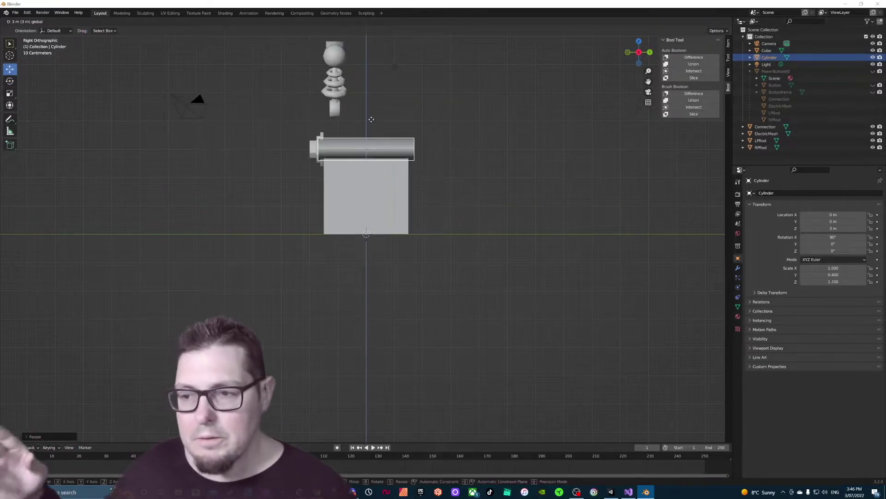
left_click(628, 52)
key("s")
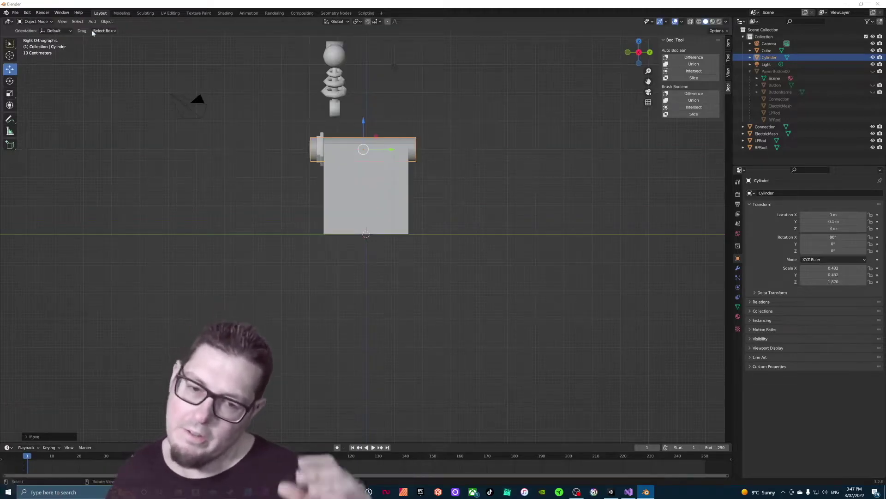
left_click(92, 21)
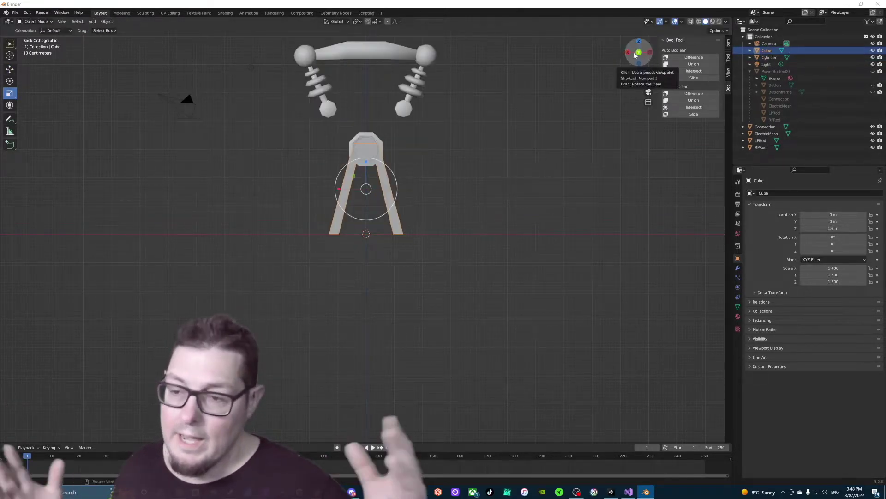
- Remove the ElectricMesh, LPRod and RPRod objects from the scene
right_click(739, 42)
left_click(748, 106)
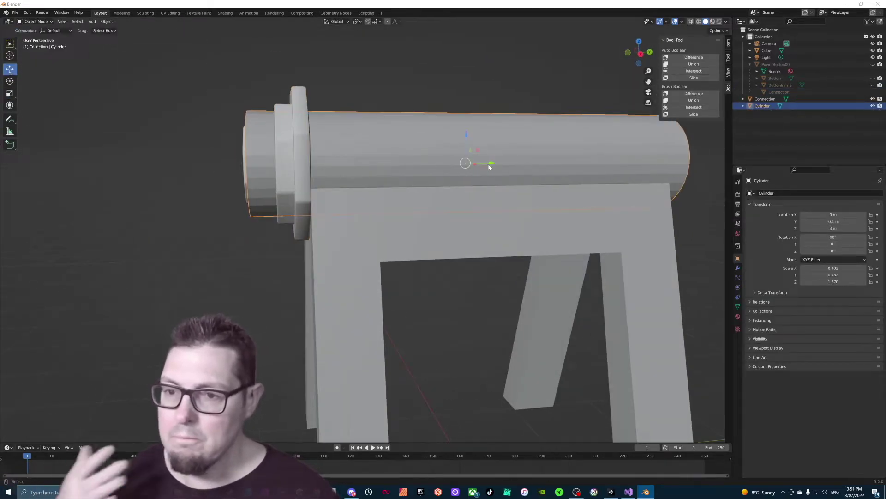
- Put the mesh into Edit Mode and add a cube primitive to it
key("Tab")
key("shift+space")
key("g")
key("KP_1")
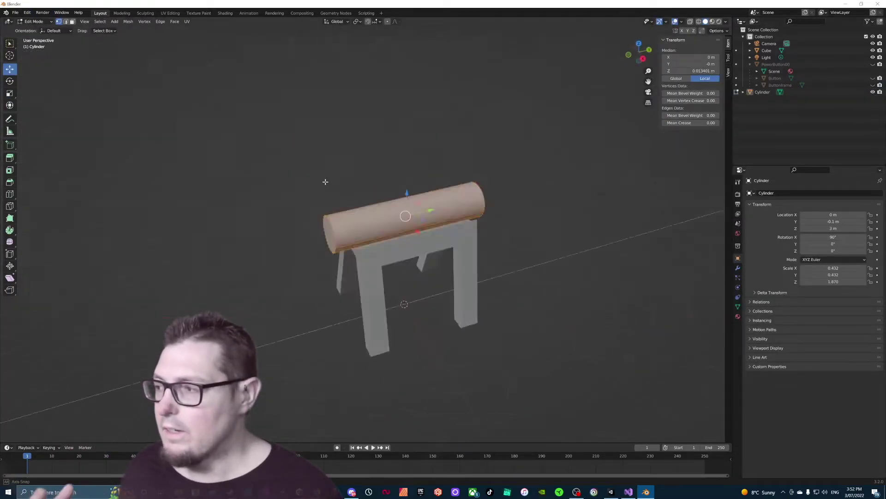
left_click(27, 12)
left_click(115, 21)
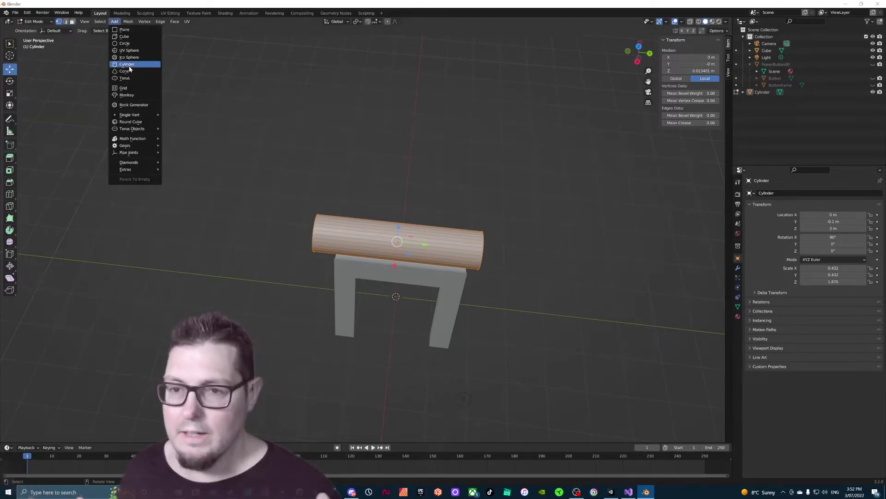
left_click(124, 38)
key("KP_3")
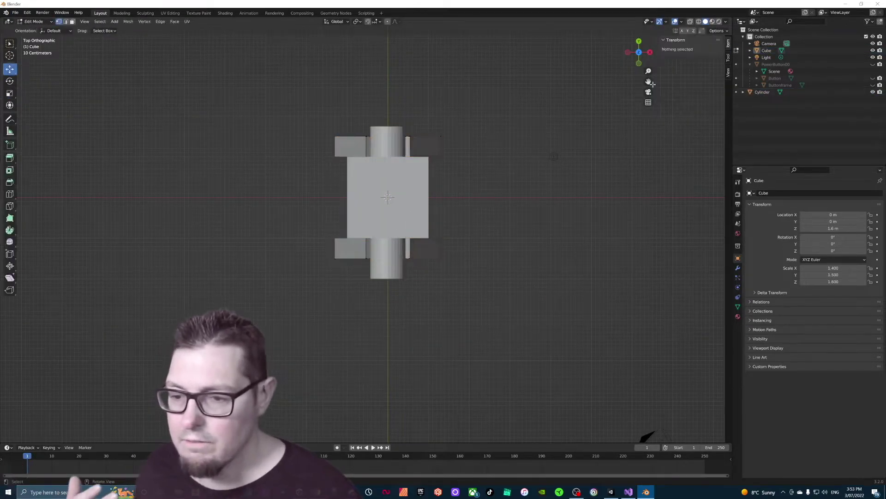
right_click(754, 44)
left_click(754, 45)
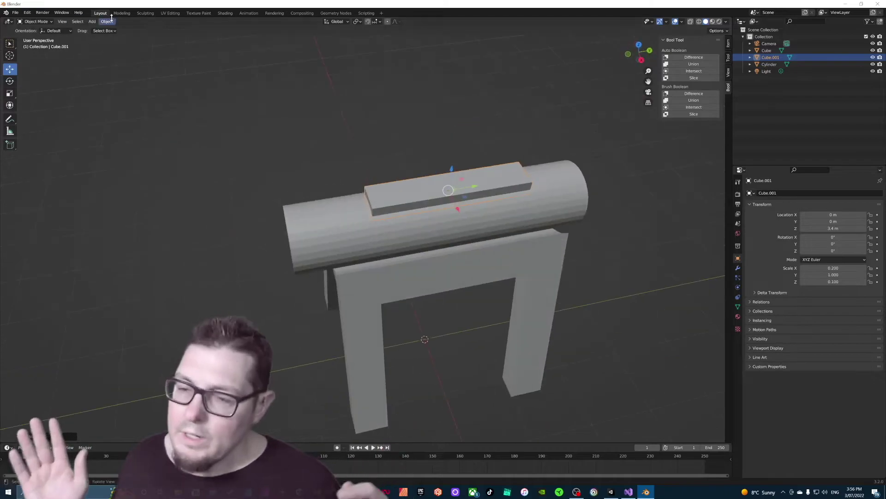
- Add a cone rotated -90° about X at the cylinder's end and scale it down to about 0.44
left_click(92, 22)
left_click(173, 71)
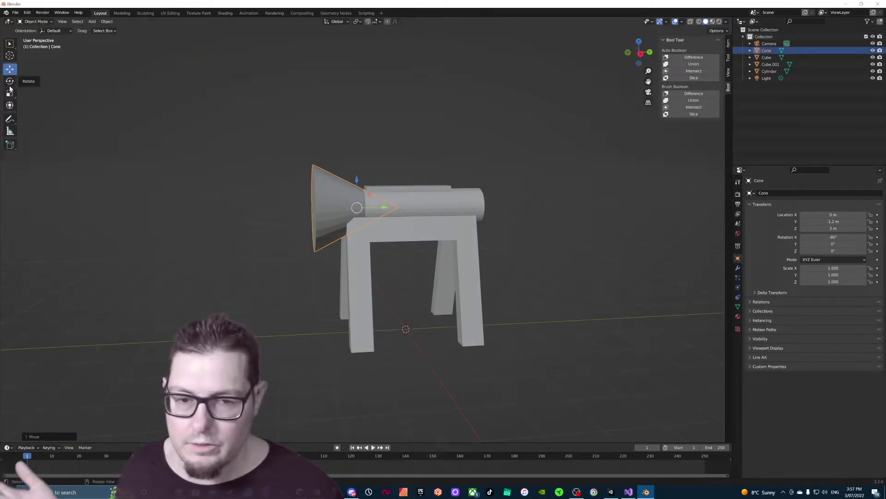
left_click(10, 93)
left_click_drag(334, 185, 344, 194)
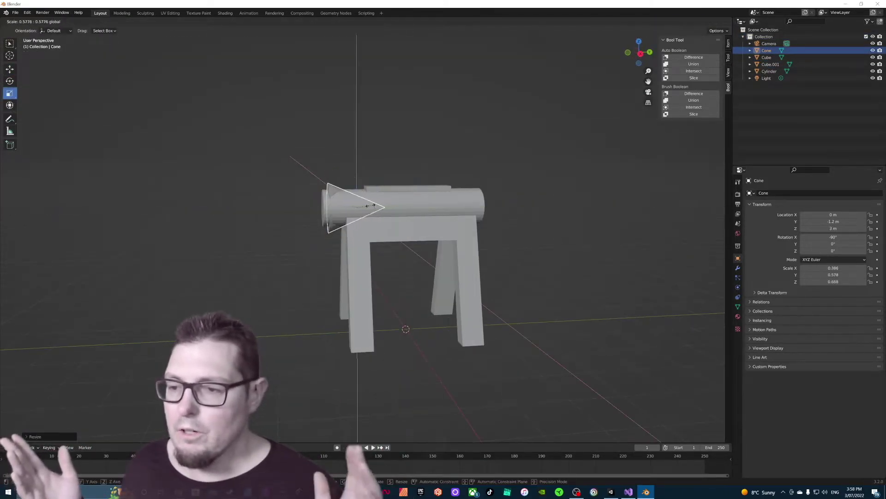
left_click(628, 52)
left_click(638, 42)
left_click(633, 44)
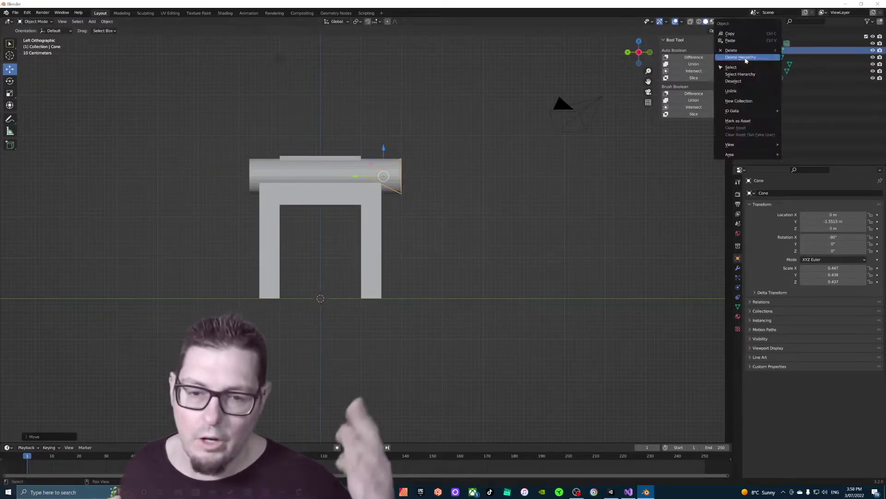
- Duplicate the selected part, place the copy near the cylinder and activate the Scale tool for it
key("shift+d")
left_click(237, 166)
left_click(332, 173)
left_click(638, 41)
left_click(639, 63)
left_click(10, 93)
middle_click_drag(637, 157, 469, 149)
left_click(436, 172)
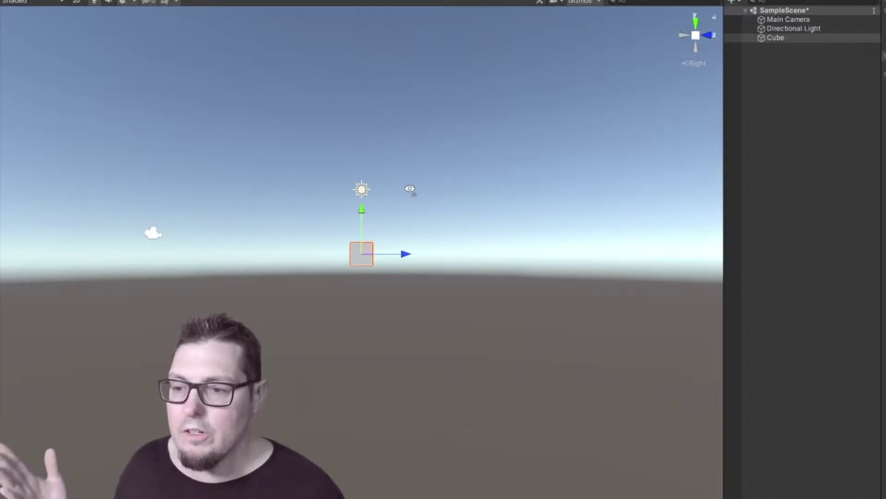
- Compare how rotating and panning the view around the cube behaves in Unity and in Blender
mouse_move(410, 190)
right_mouse_down()
mouse_move(383, 206)
mouse_move(354, 248)
mouse_move(473, 226)
mouse_move(436, 124)
mouse_move(415, 204)
right_mouse_up()
middle_click_drag(414, 205, 299, 398)
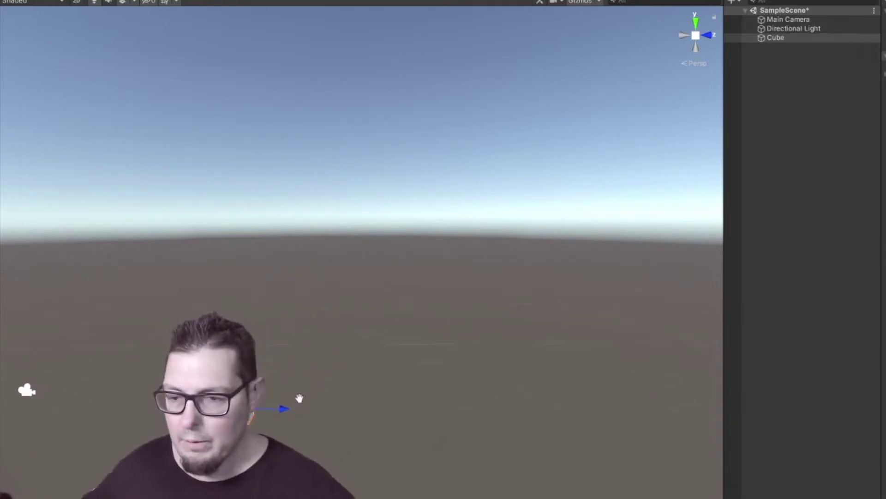
middle_click_drag(336, 296, 376, 196)
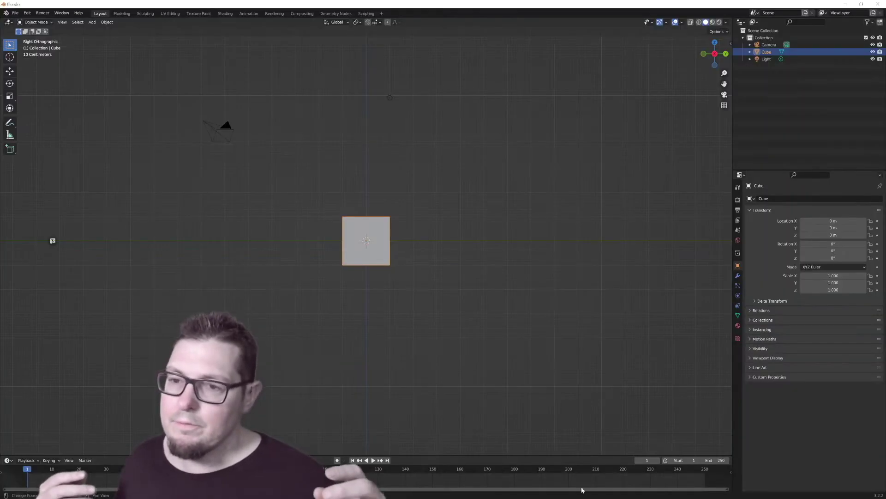
middle_click_drag(423, 261, 374, 358)
right_click(388, 316)
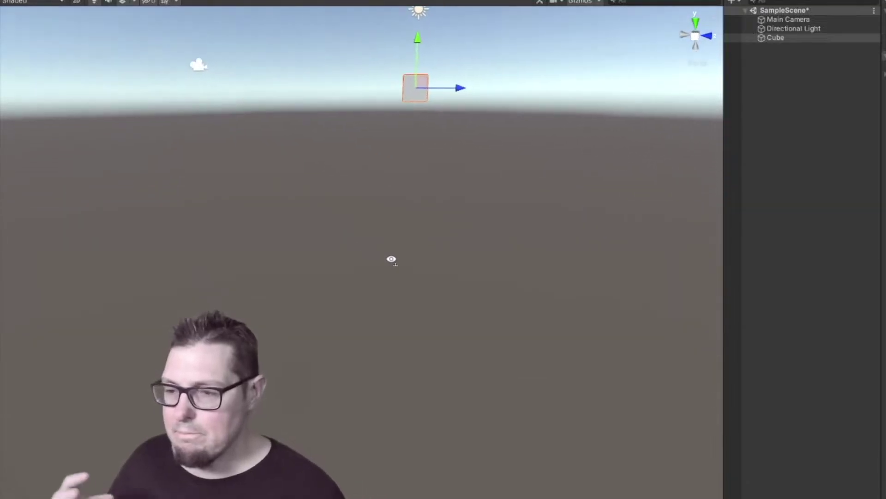
right_click_drag(392, 257, 410, 208)
middle_click_drag(410, 209, 309, 313)
middle_click_drag(285, 353, 364, 238)
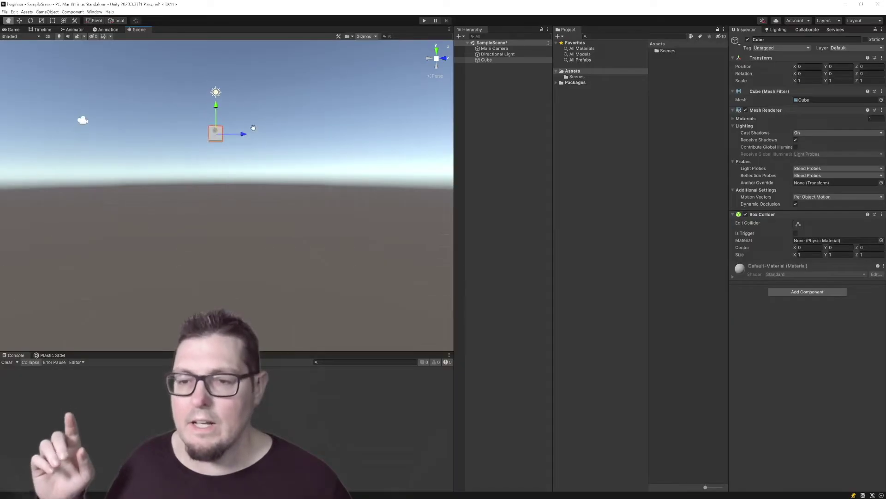
middle_click_drag(254, 128, 230, 185)
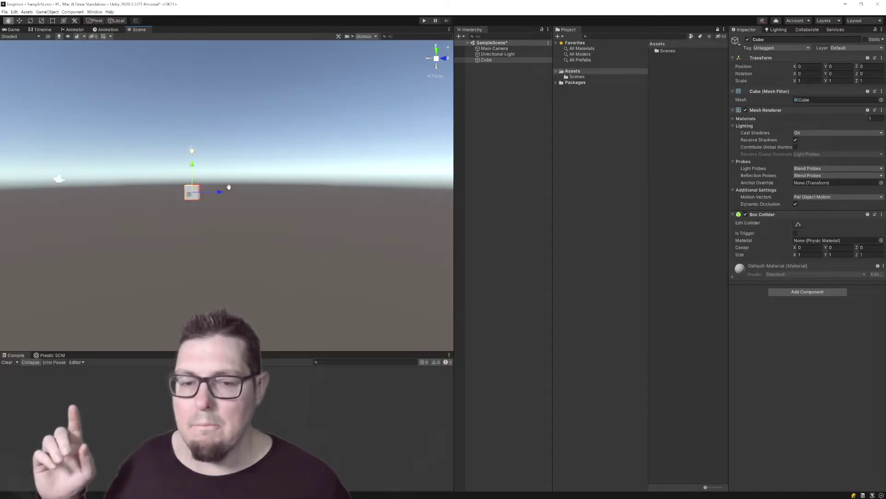
- Pan the view of the cube in Unity, then orbit around the cube in Blender
middle_click_drag(190, 238, 226, 174)
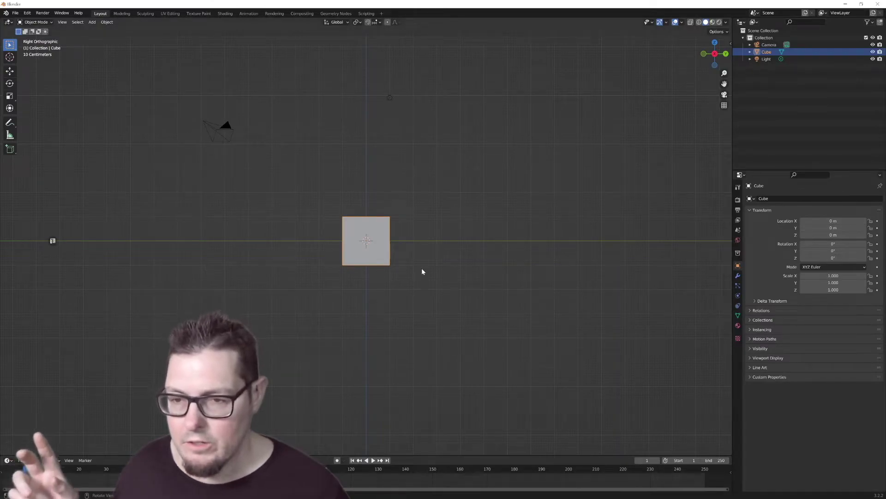
middle_click_drag(422, 271, 386, 318)
right_click(387, 317)
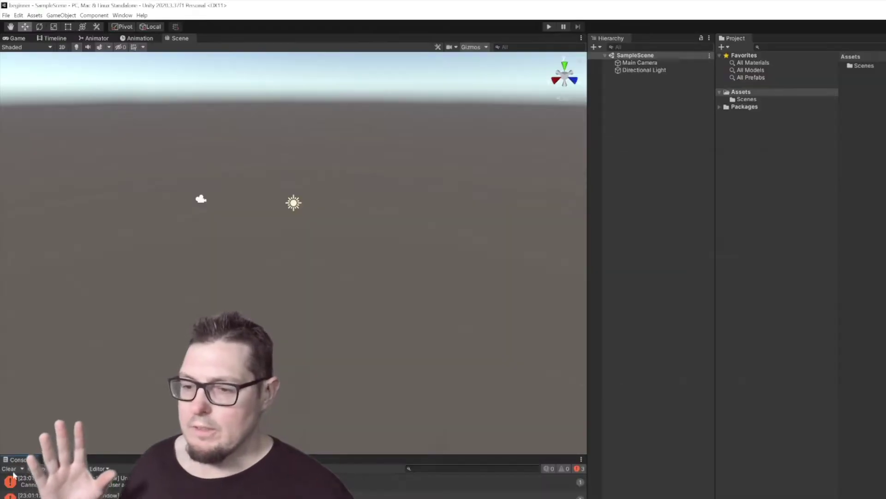
- Switch to Unity, clear the console messages and add a Cube 3D object to SampleScene
left_click(7, 468)
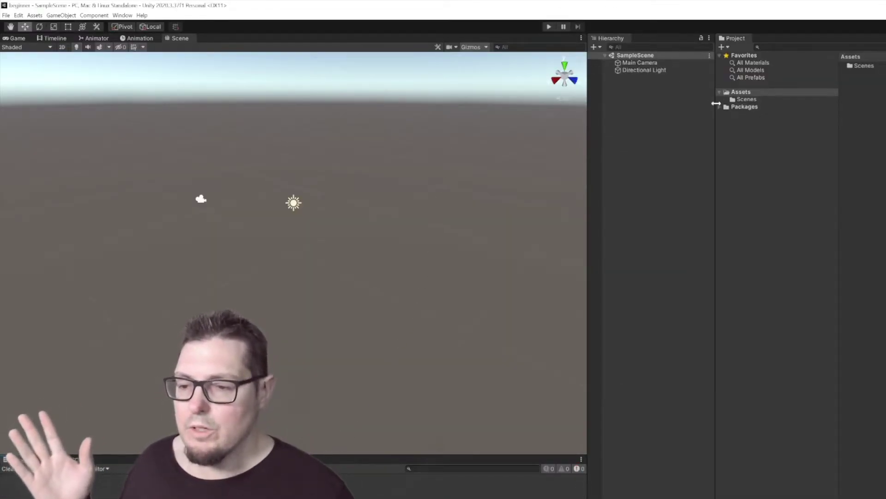
right_click(636, 94)
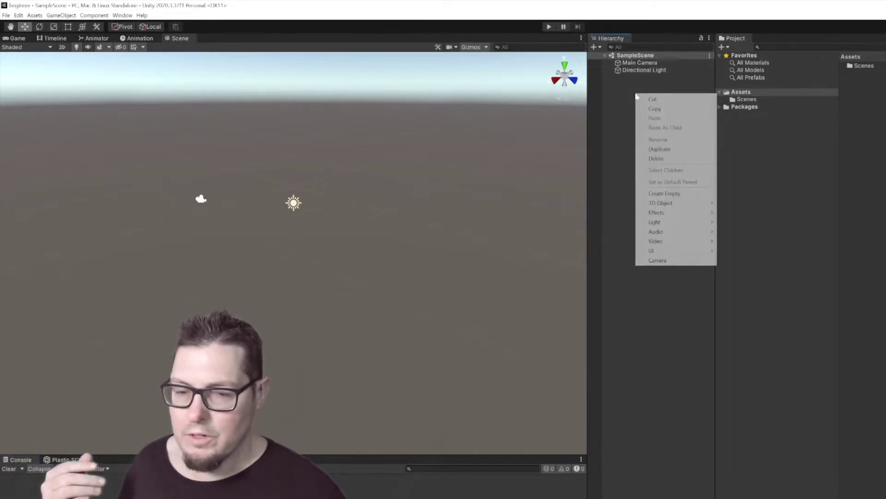
mouse_move(674, 203)
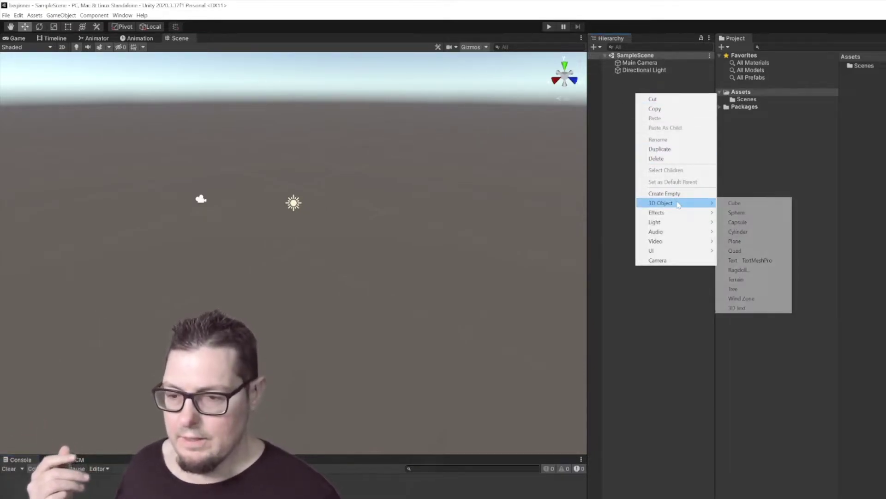
left_click(750, 201)
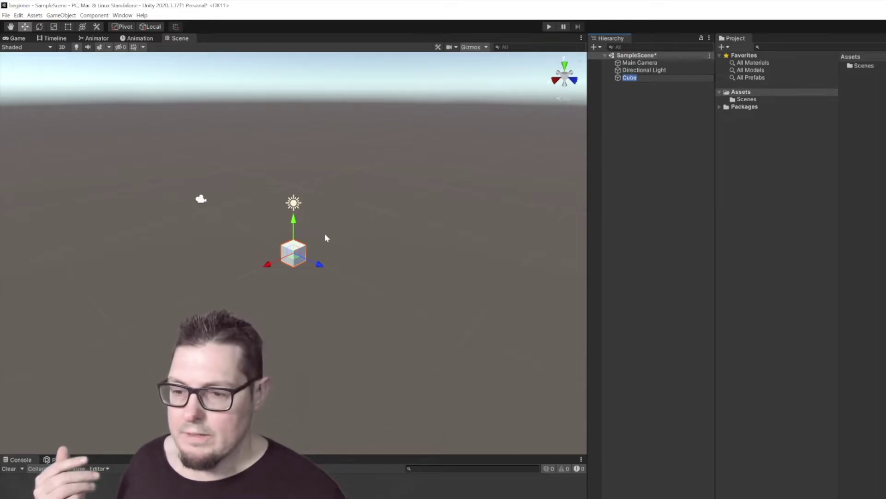
left_click(555, 82)
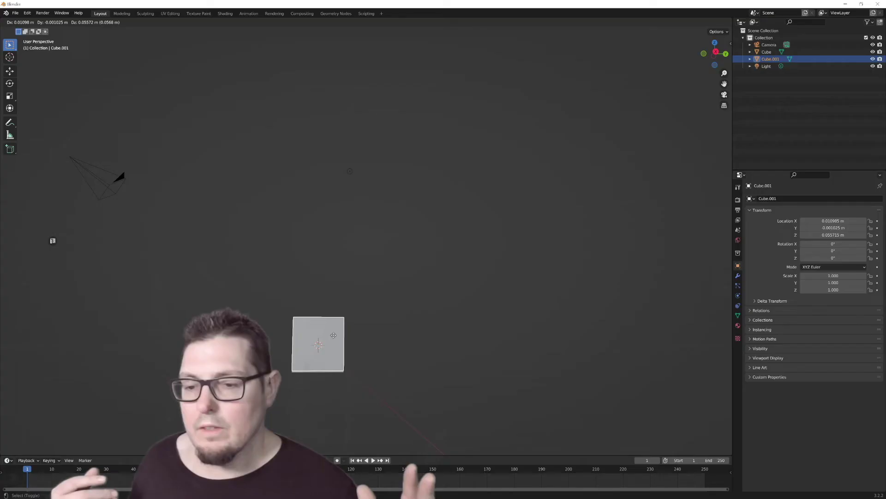
- Switch to Blender, duplicate the cube as a separate object in Object Mode, place the copy beside the original and delete the copy
key("shift+d")
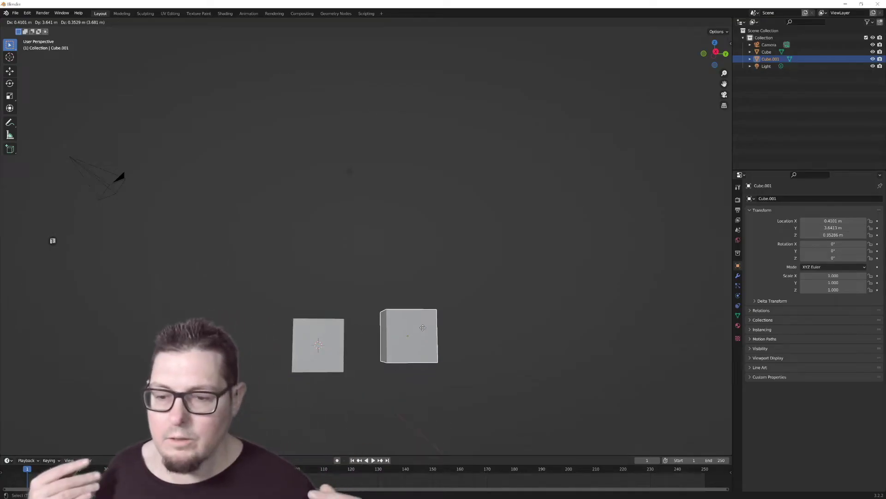
left_click(422, 327)
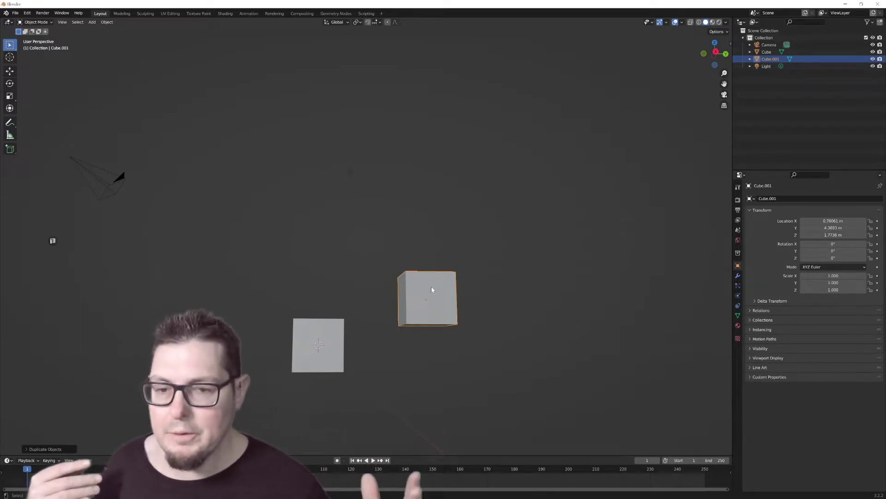
key("x")
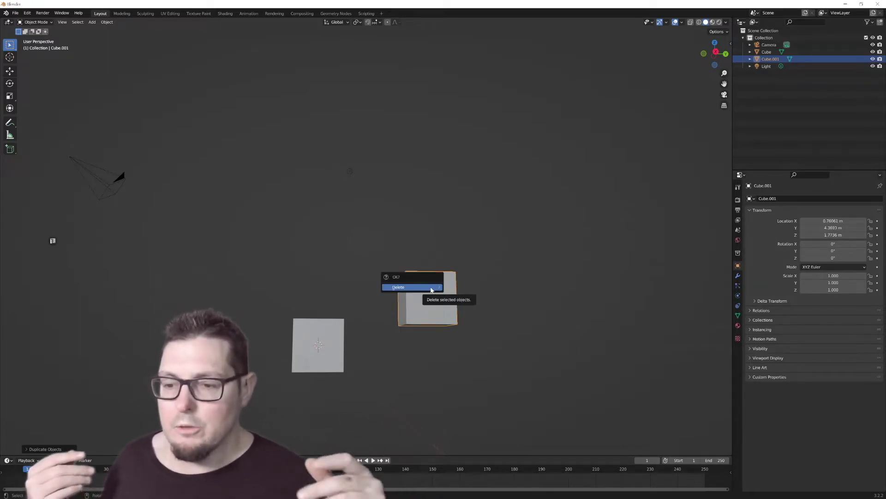
left_click(431, 288)
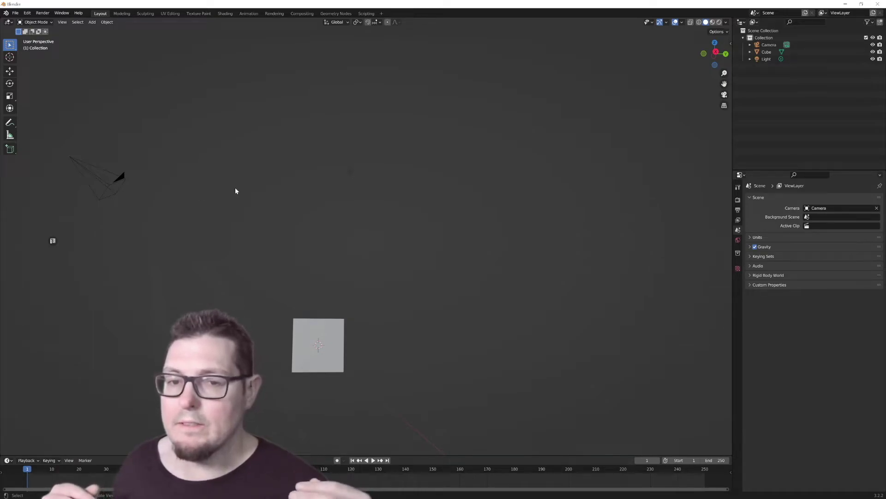
- Put the cube into Edit Mode and duplicate its whole mesh, placing the copy above and beside the original
left_click(346, 343)
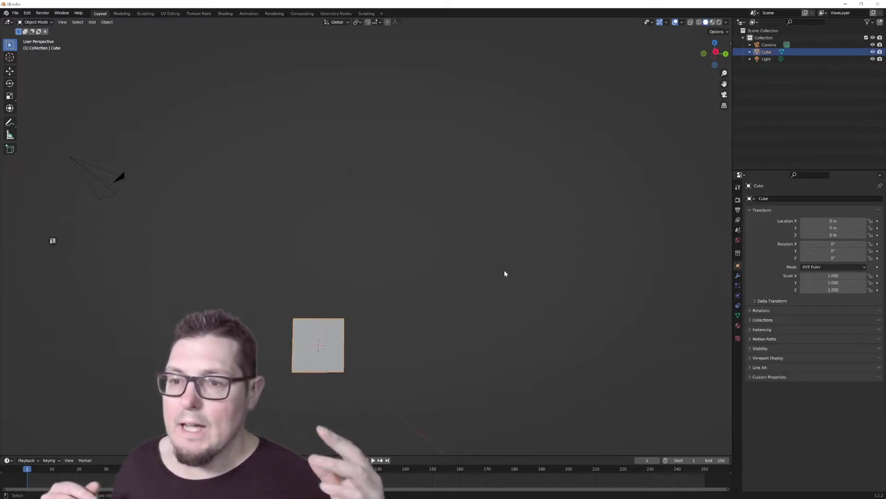
key("Tab")
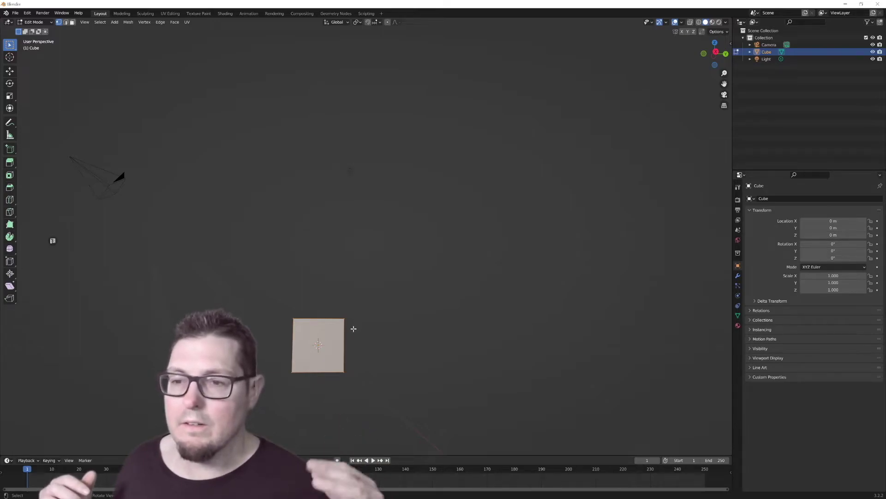
key("shift+d")
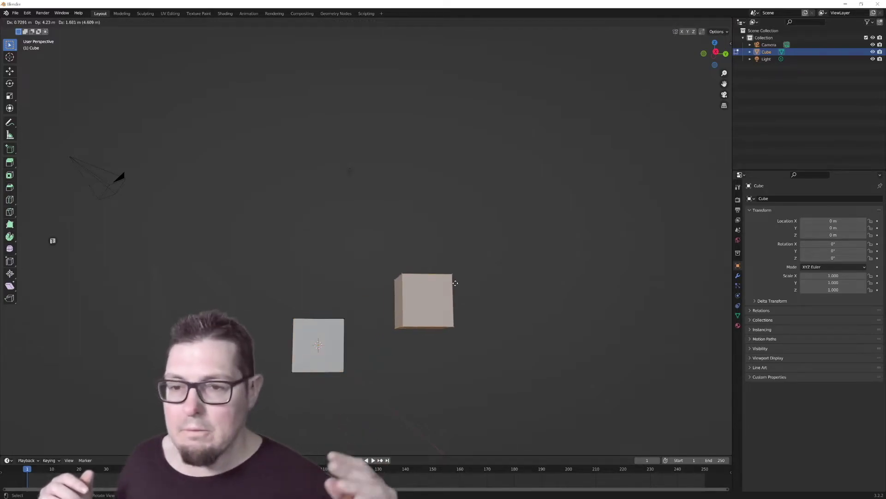
left_click(466, 279)
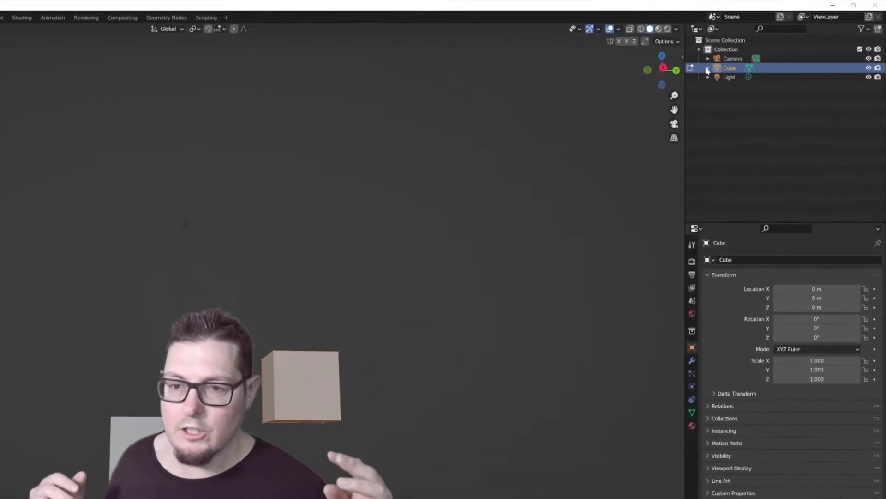
- Expand the Cube object in the scene collection, and hide and show it to check that both boxes belong to it
left_click(707, 68)
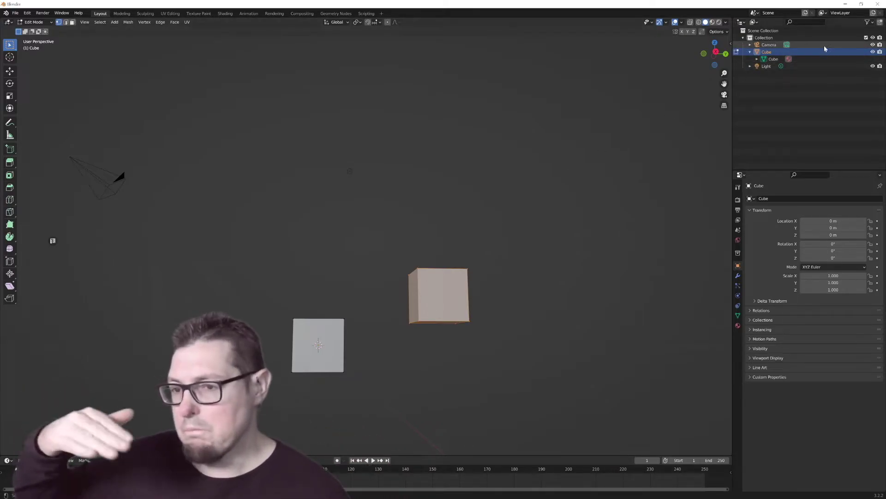
left_click(872, 53)
left_click(873, 52)
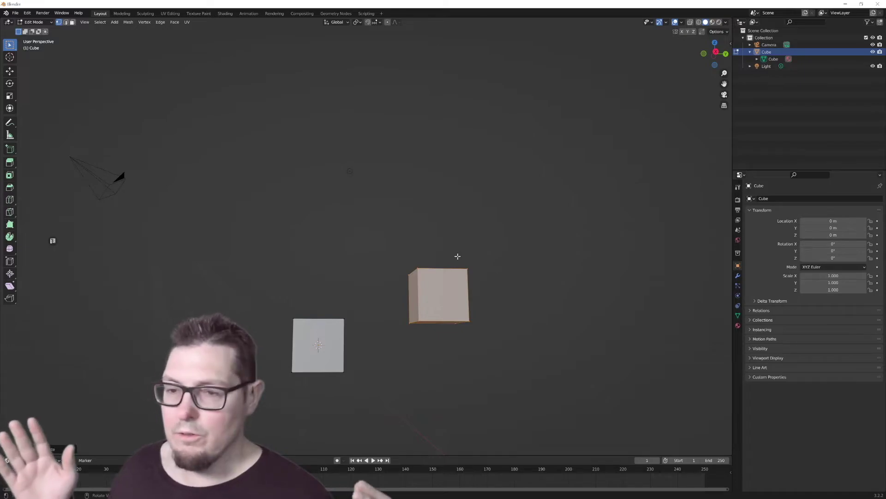
- Delete the duplicate Cube (1) in Unity and compare that with Blender's Edit Mode deletion options for the copied mesh, leaving without choosing one
key("x")
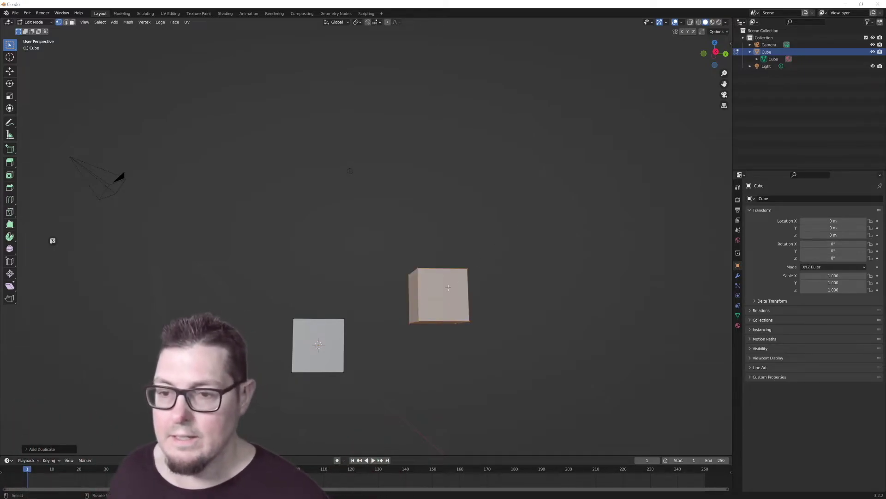
key("x")
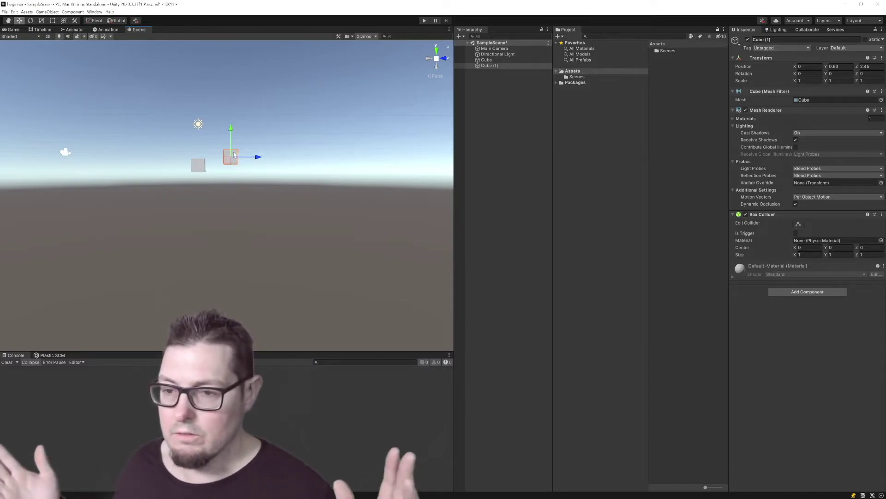
key("Delete")
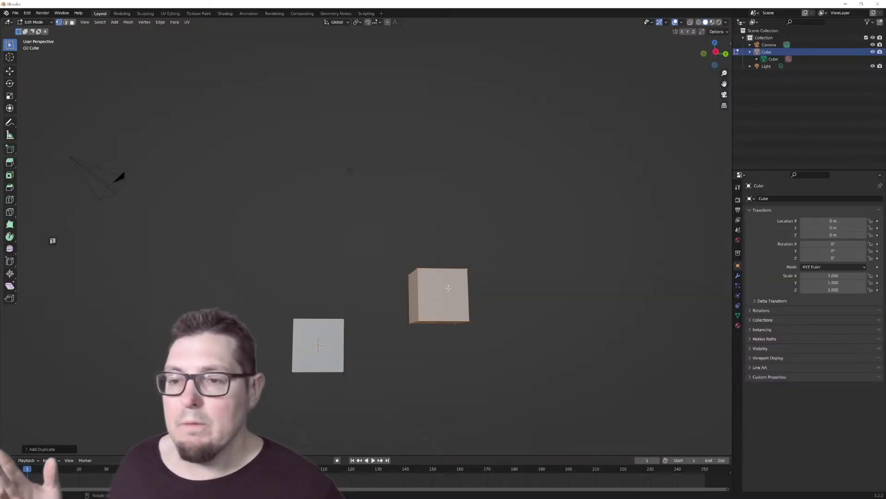
key("x")
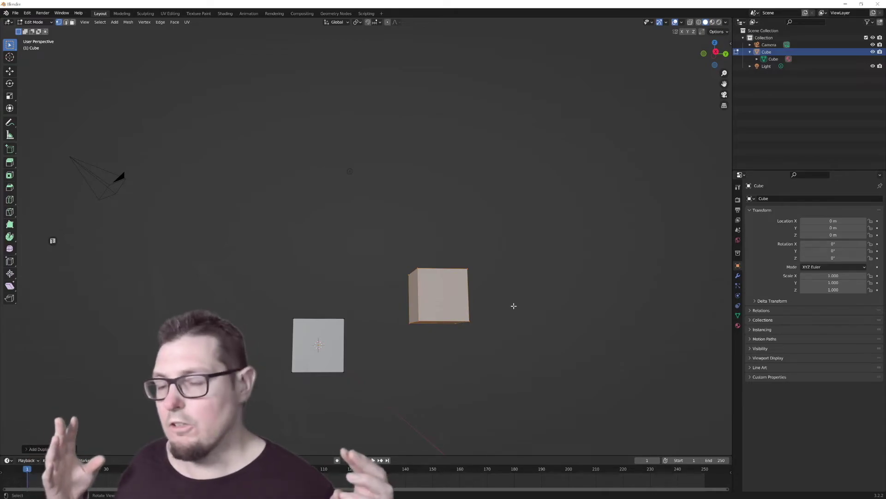
key("x")
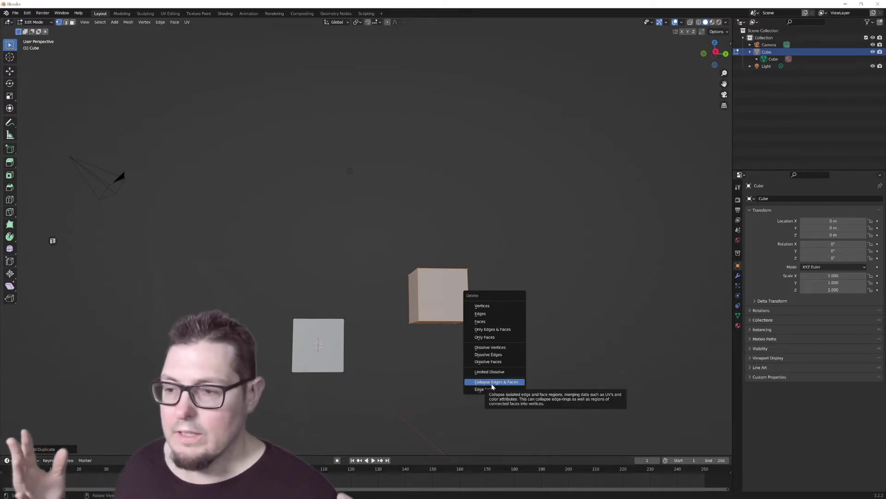
key("Escape")
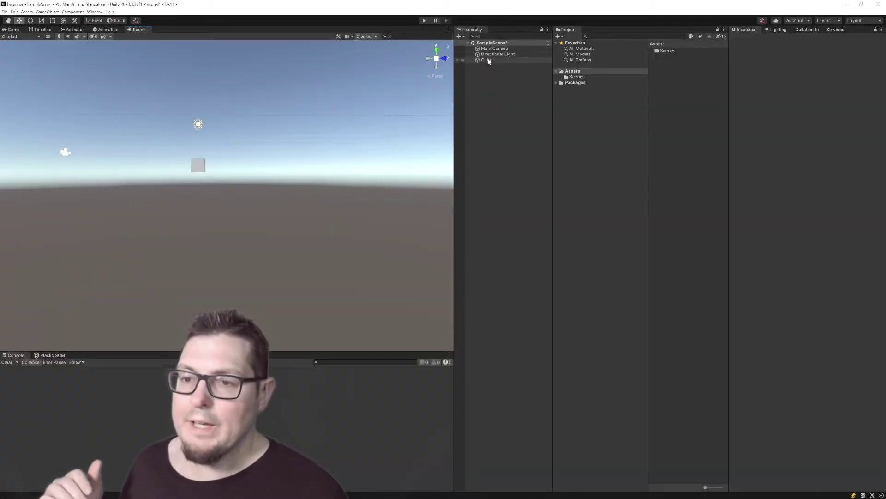
- In Unity, duplicate the Cube and move the copy beside it to about Y 0.37, Z 3.12
left_click(489, 61)
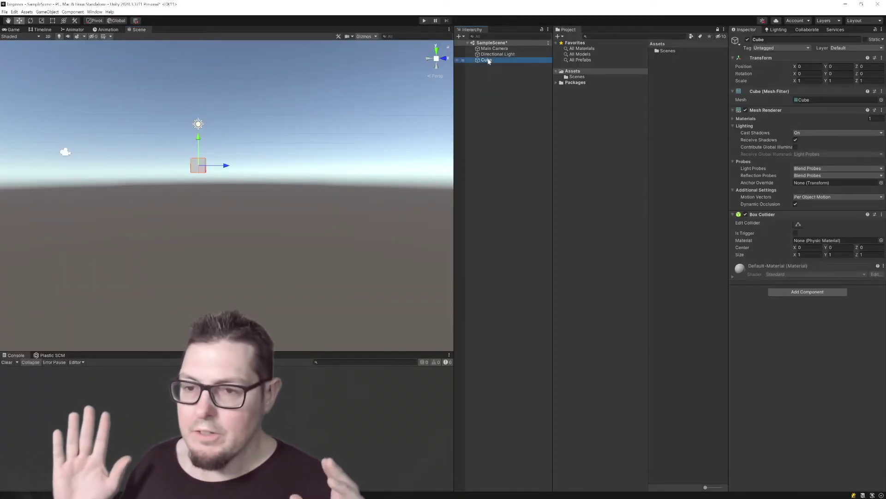
right_click(489, 61)
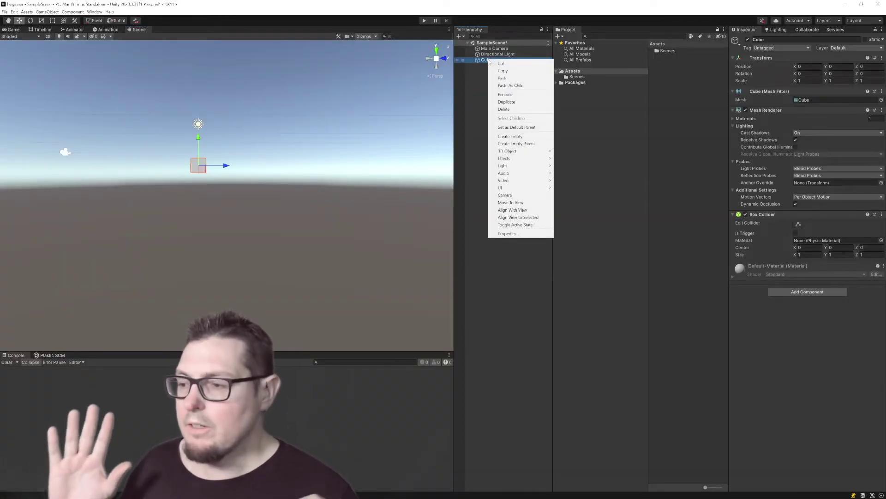
left_click(506, 102)
left_click_drag(202, 170, 244, 167)
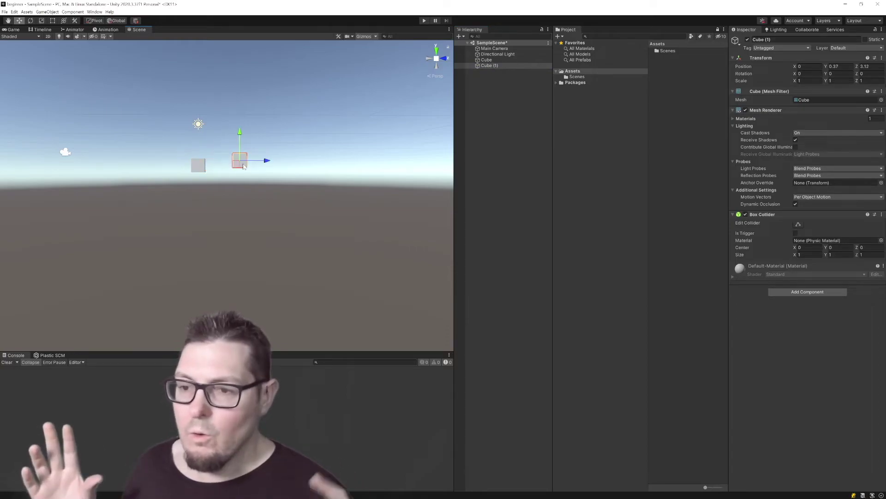
left_click(257, 188)
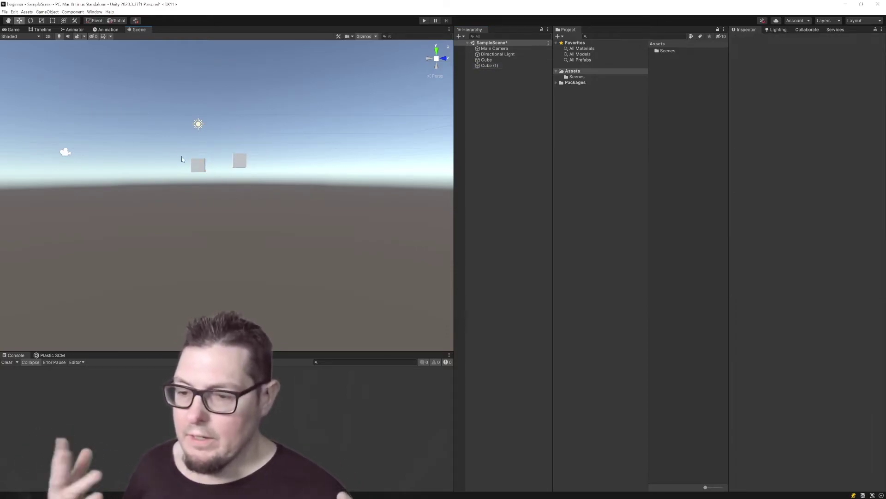
- Make Cube (1) a child of Cube in the hierarchy and toggle the parent Cube's active state
left_click_drag(186, 159, 310, 217)
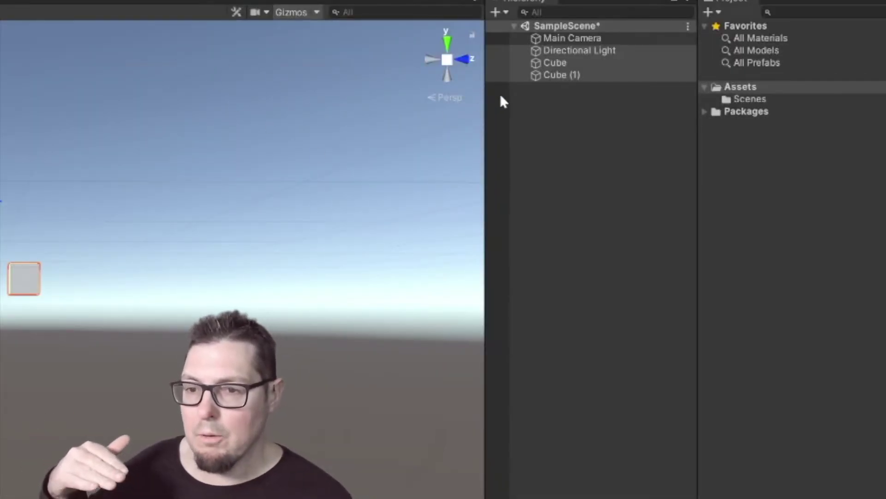
left_click(535, 65)
left_click(545, 74)
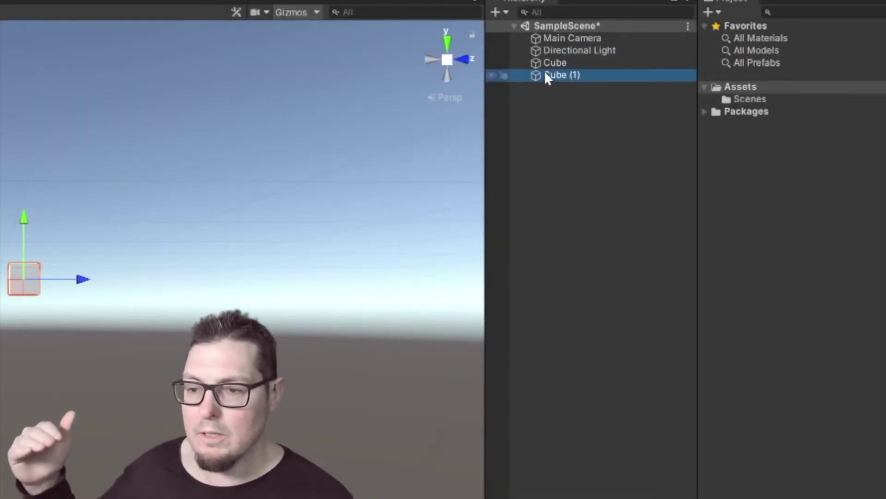
left_click_drag(544, 71, 554, 61)
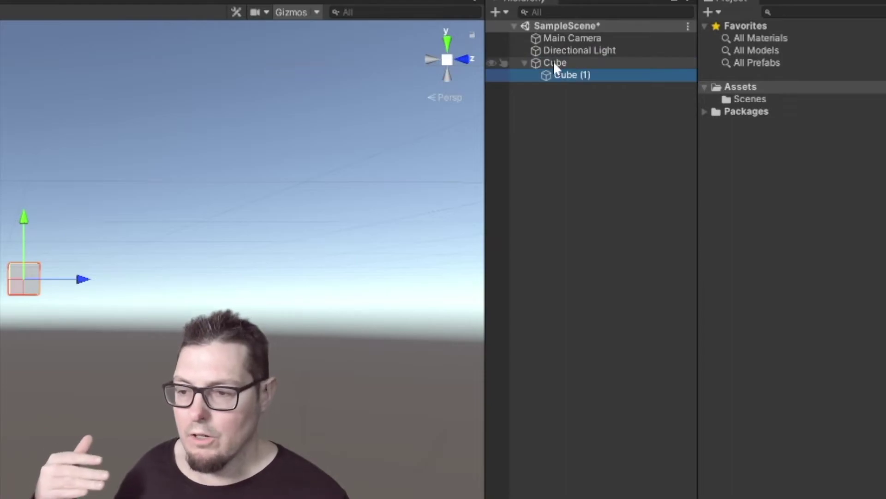
left_click(555, 63)
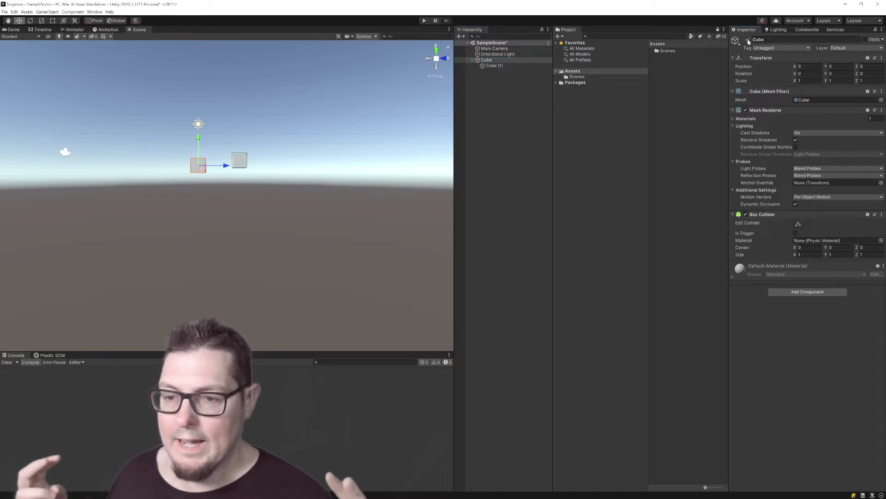
left_click(748, 40)
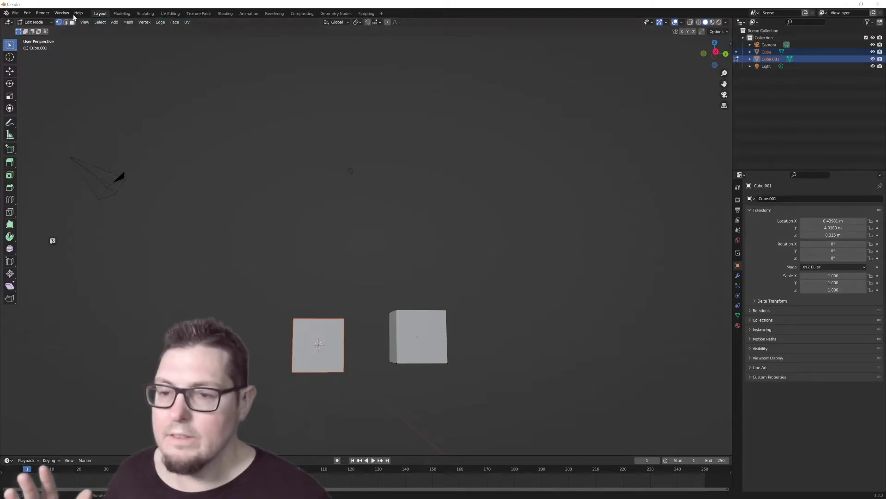
- Return Blender to Object Mode, try parenting Cube to Cube.001 with the Object parent type, and undo the parenting
key("Tab")
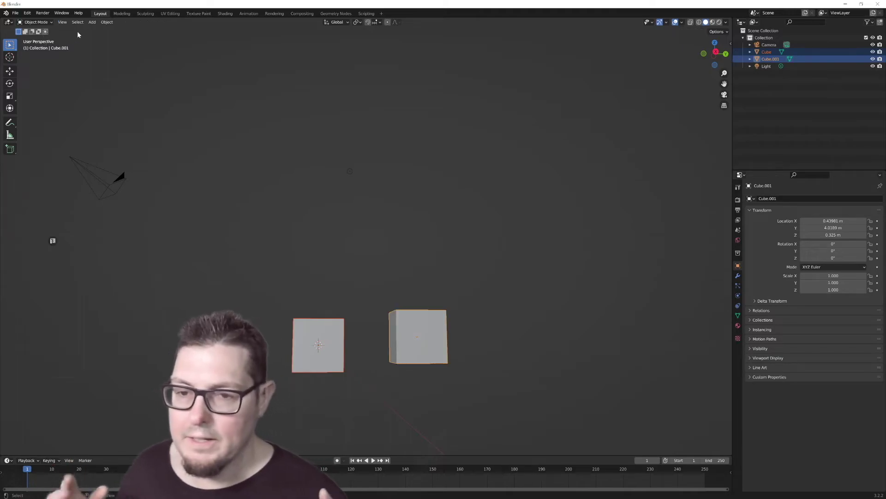
left_click(107, 21)
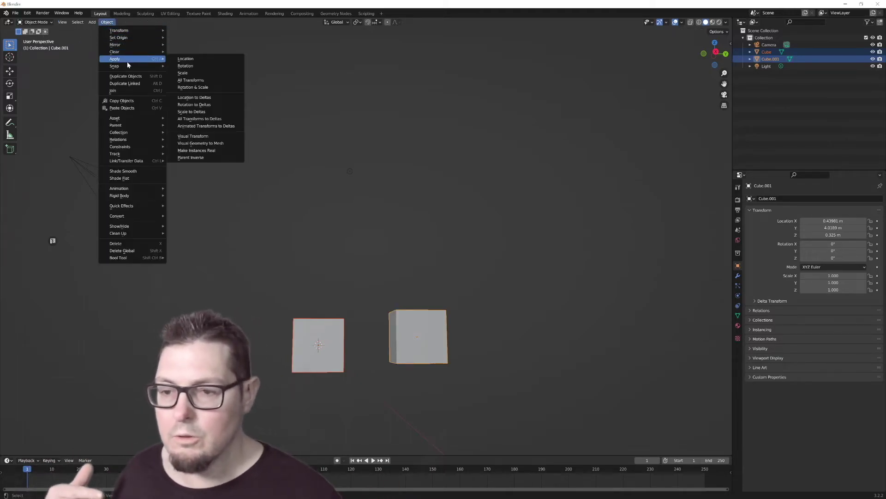
mouse_move(139, 131)
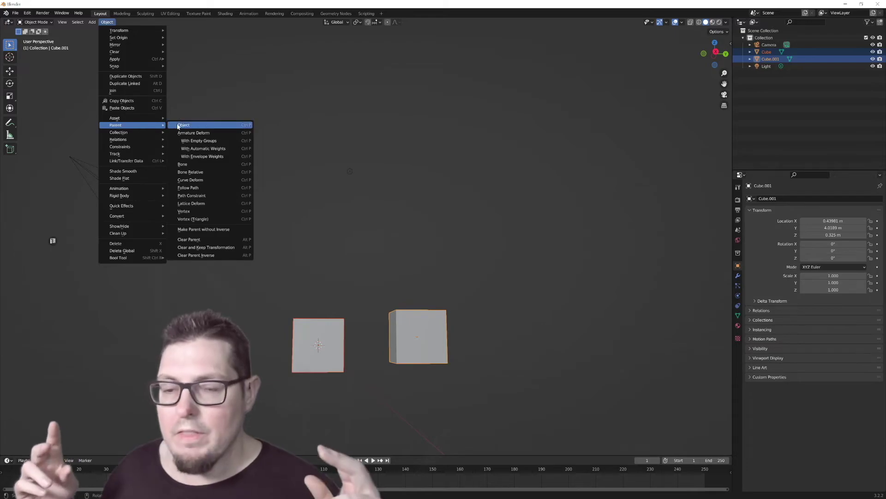
left_click(193, 125)
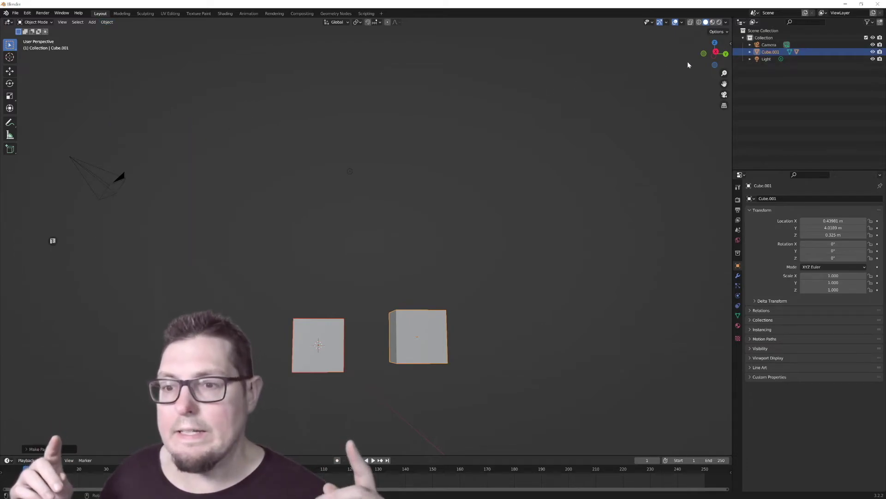
left_click(750, 53)
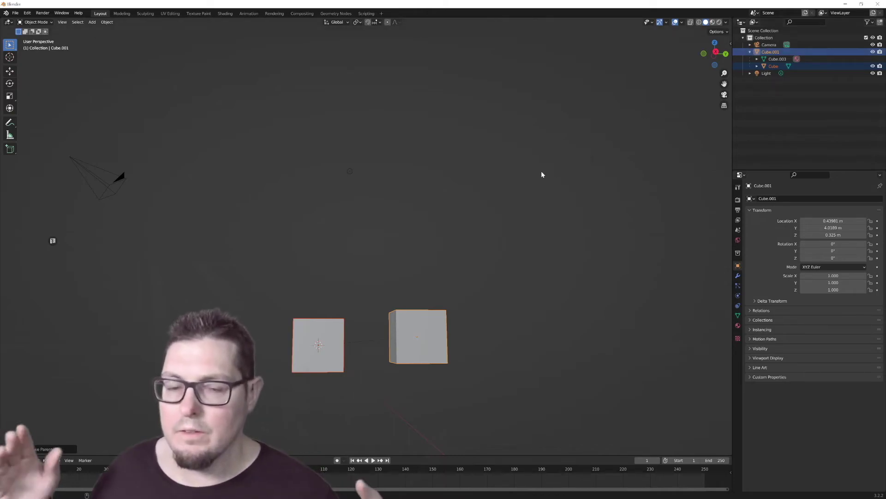
key("ctrl+z")
- Select both cubes with Cube as the active object and make Cube.001 its child using the Object parent type
left_click(766, 51)
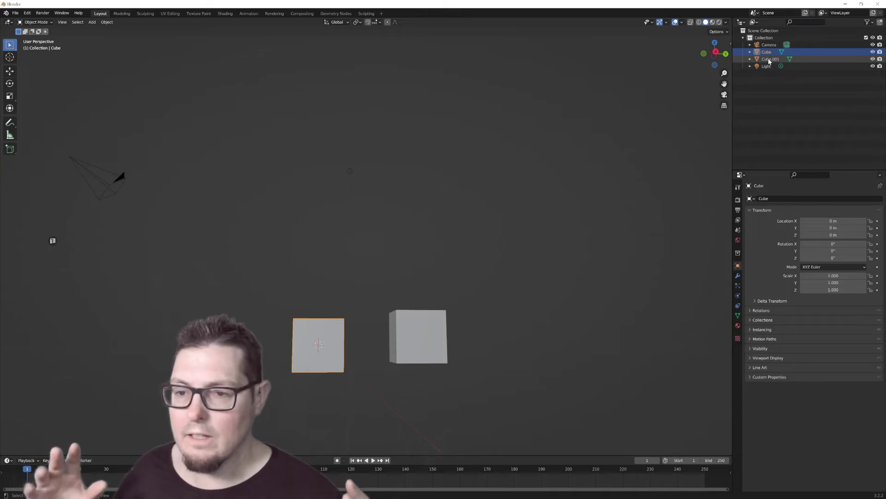
left_click(790, 59, "ctrl")
left_click(785, 52, "ctrl")
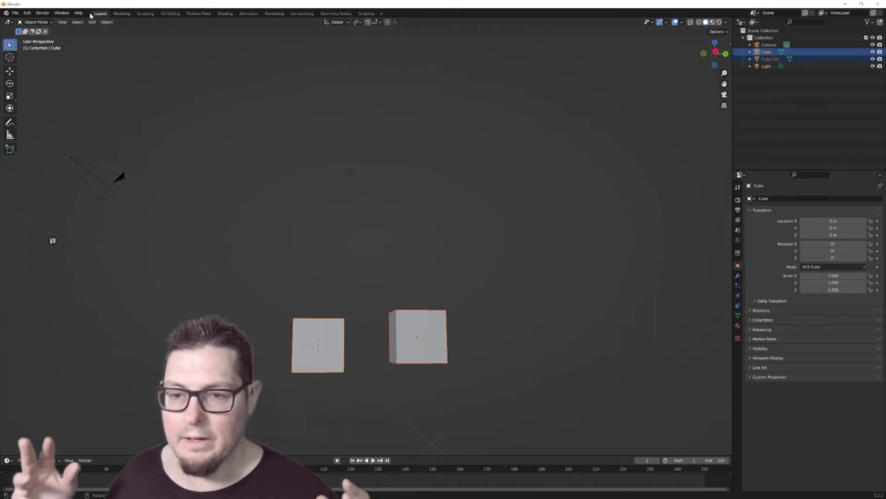
left_click(106, 22)
mouse_move(131, 125)
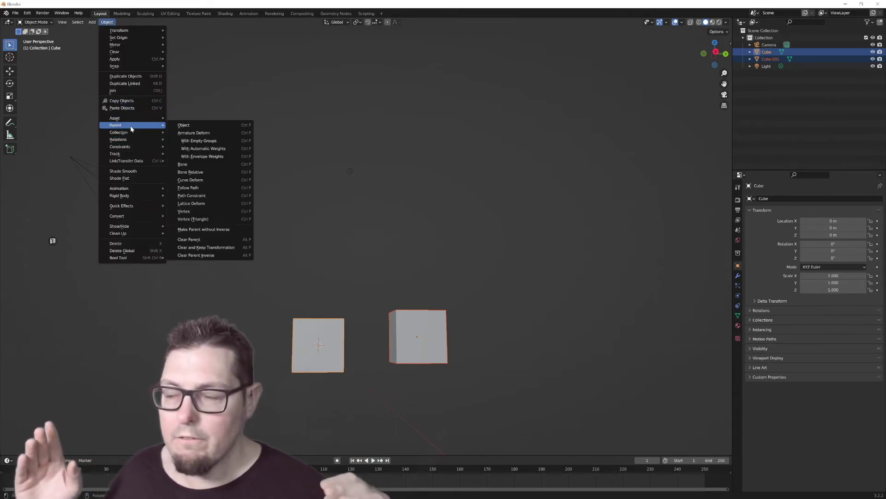
left_click(217, 126)
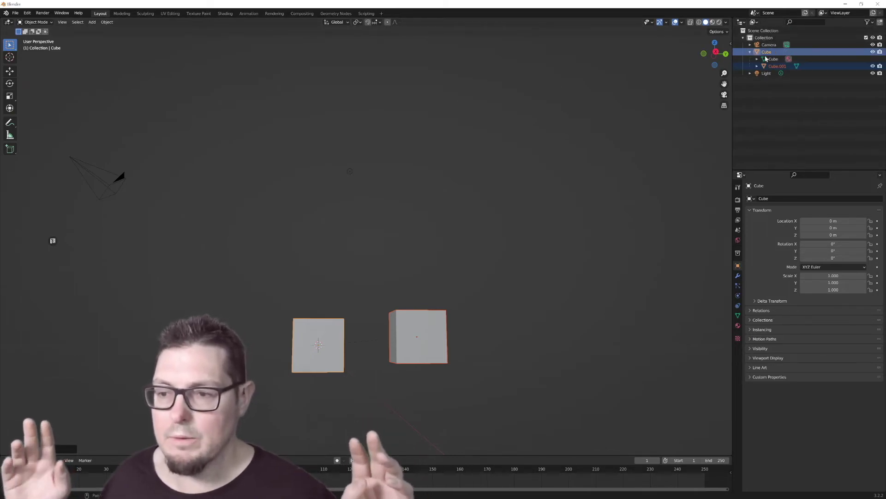
- Hide the parent Cube and its child Cube.001 individually in the viewport, and show them again
left_click(873, 51)
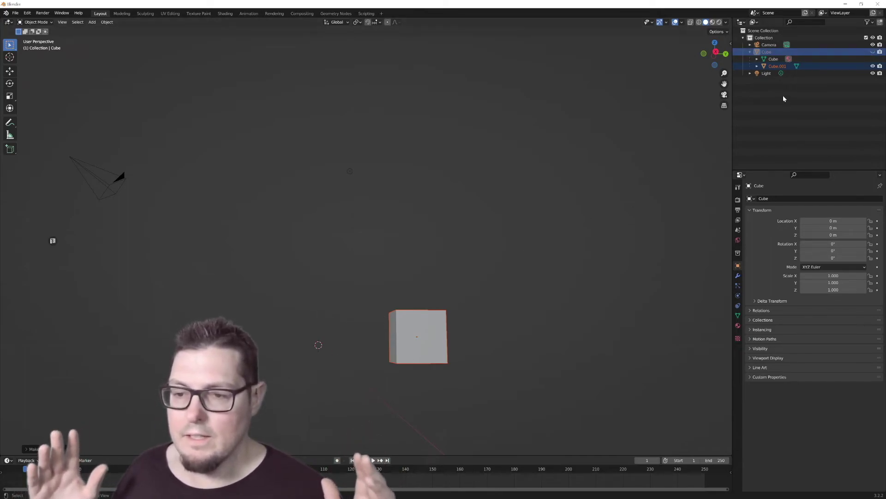
left_click(873, 66)
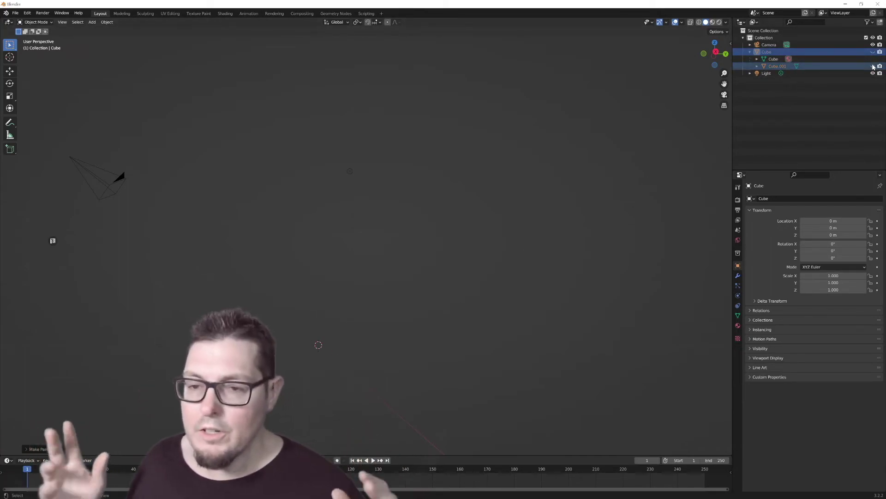
left_click(874, 66)
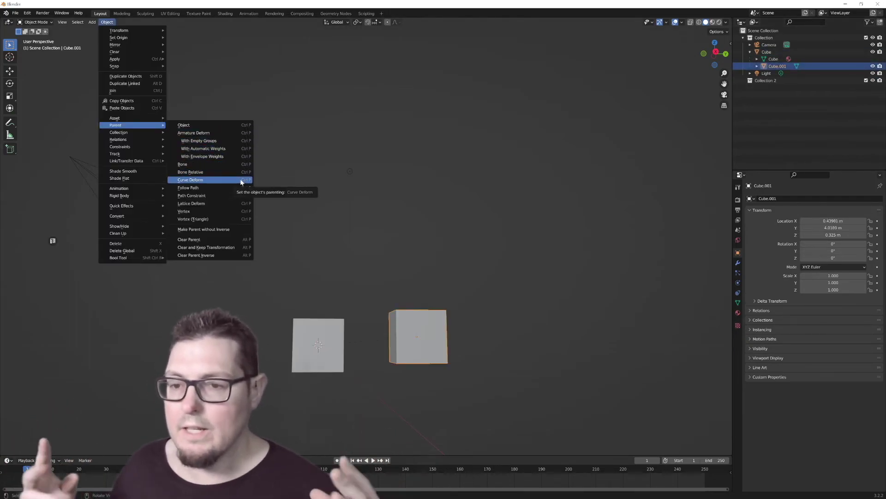
- Clear the parent of Cube.001 and move both Cube and Cube.001 into Collection 2
left_click(230, 241)
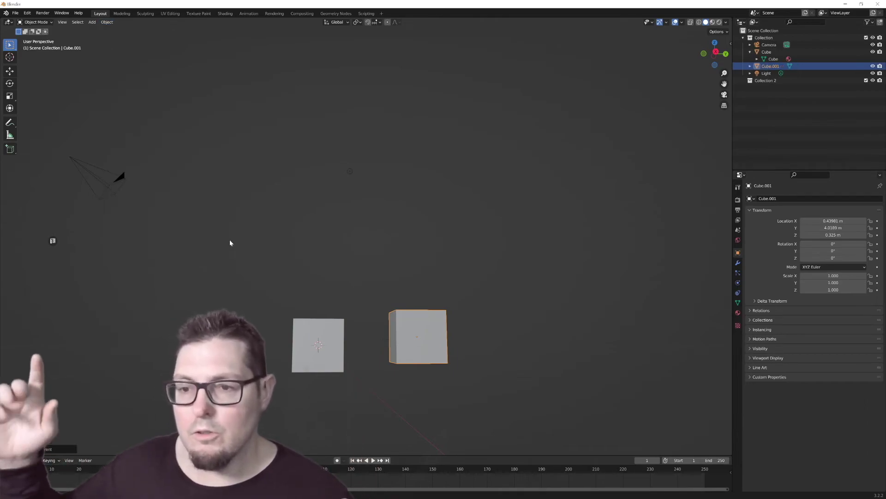
left_click(750, 53)
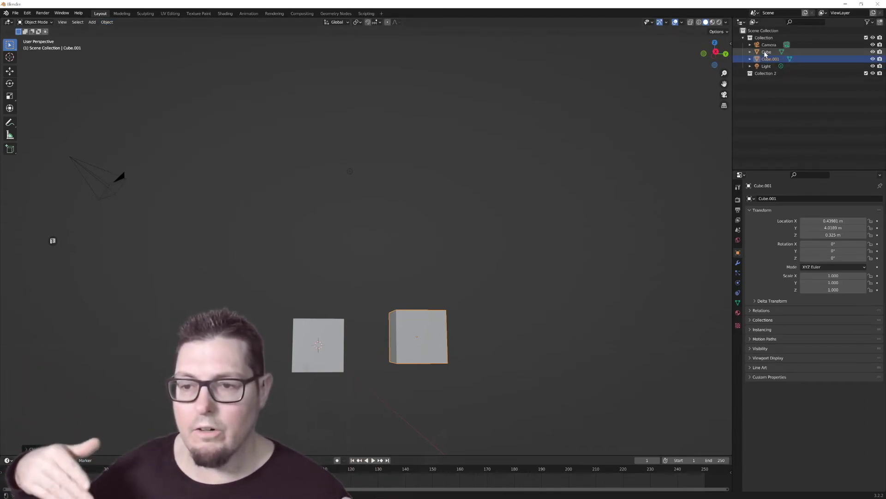
left_click(765, 54)
left_click(770, 59, "ctrl")
left_click_drag(767, 58, 768, 79)
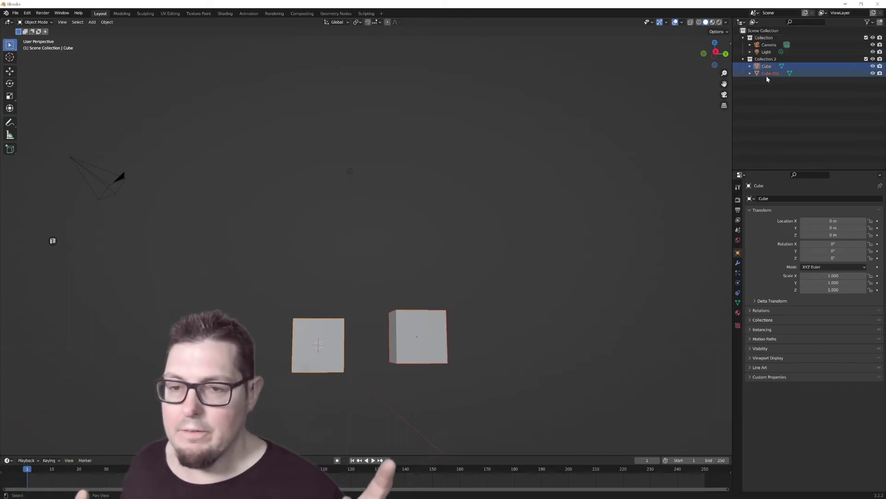
- Hide and show Collection 2 with its contents expanded and collapsed to check that both cubes toggle together
left_click(872, 59)
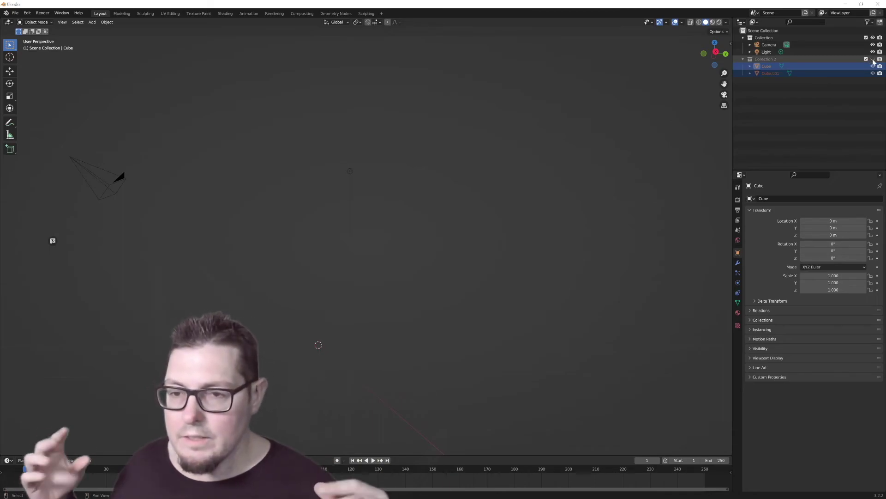
left_click(873, 60)
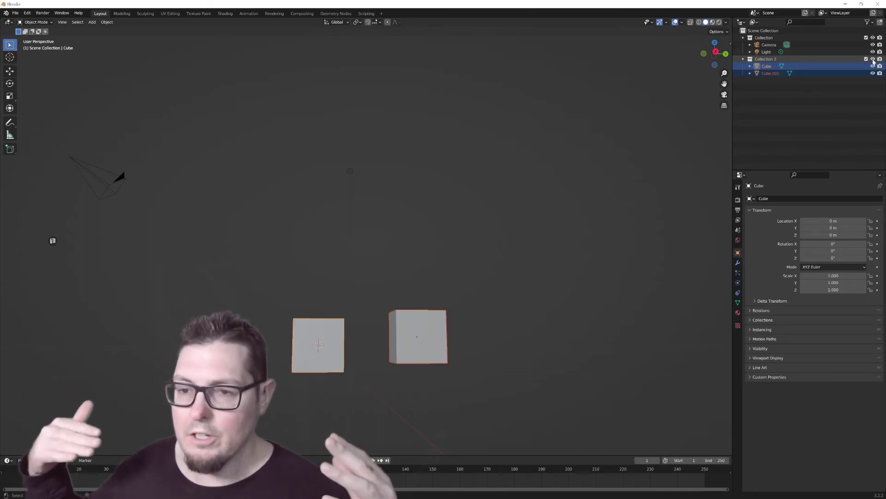
left_click(743, 59)
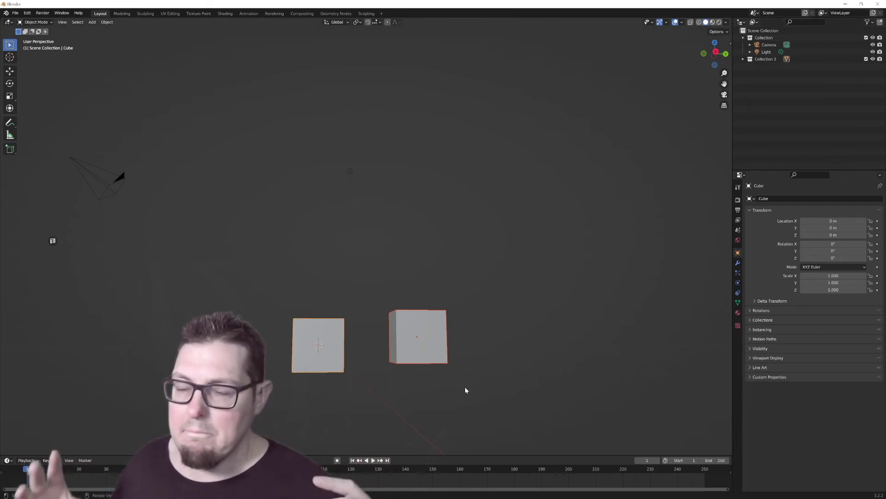
left_click(873, 59)
left_click(873, 59)
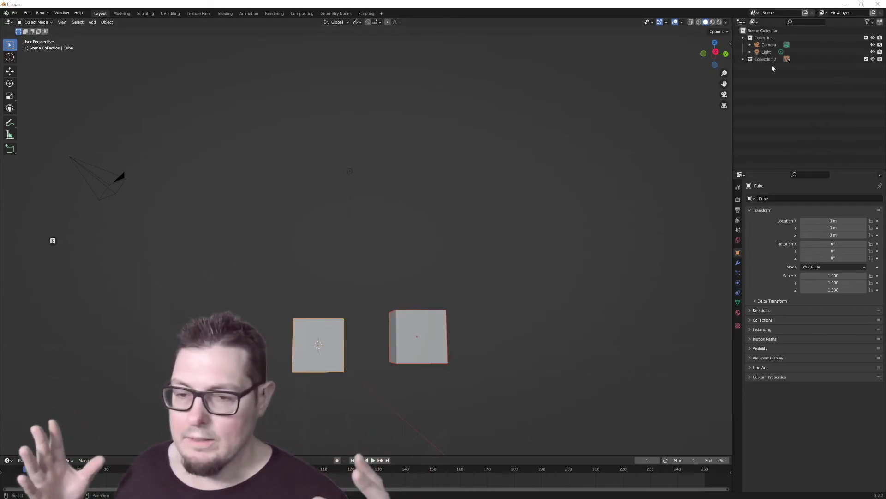
left_click(743, 60)
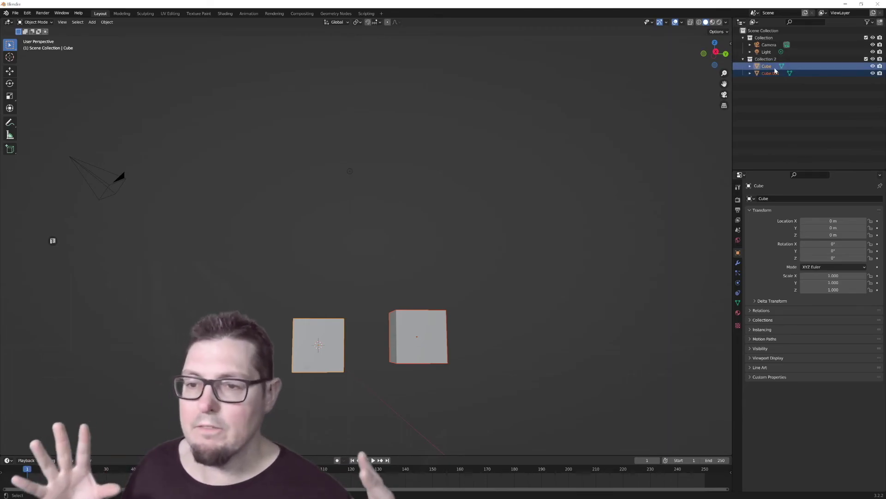